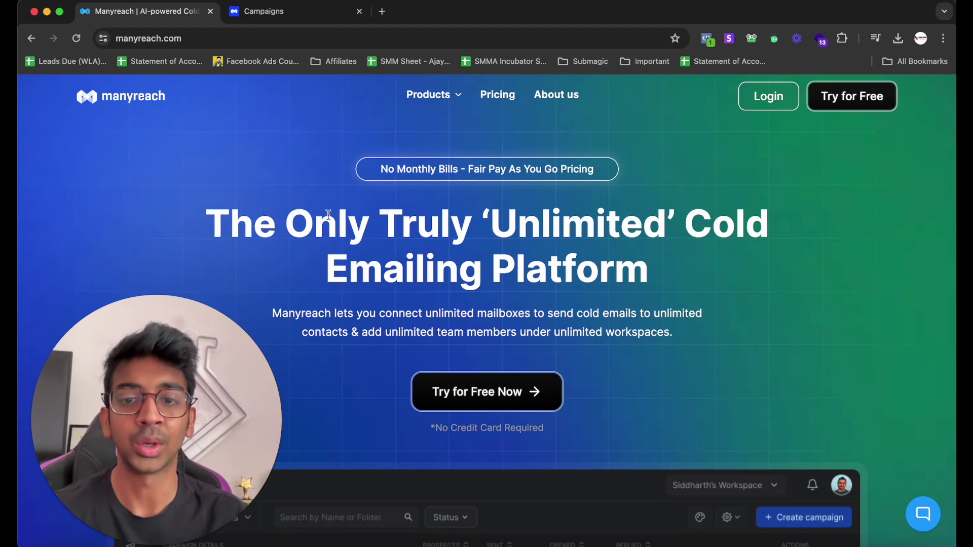
- Browse the Manyreach homepage and launch the free-trial app via 'Try for Free Now'
{"action": "left_click_drag", "start_coordinate": [328, 215], "coordinate": [755, 257]}
{"action": "left_click", "coordinate": [755, 257]}
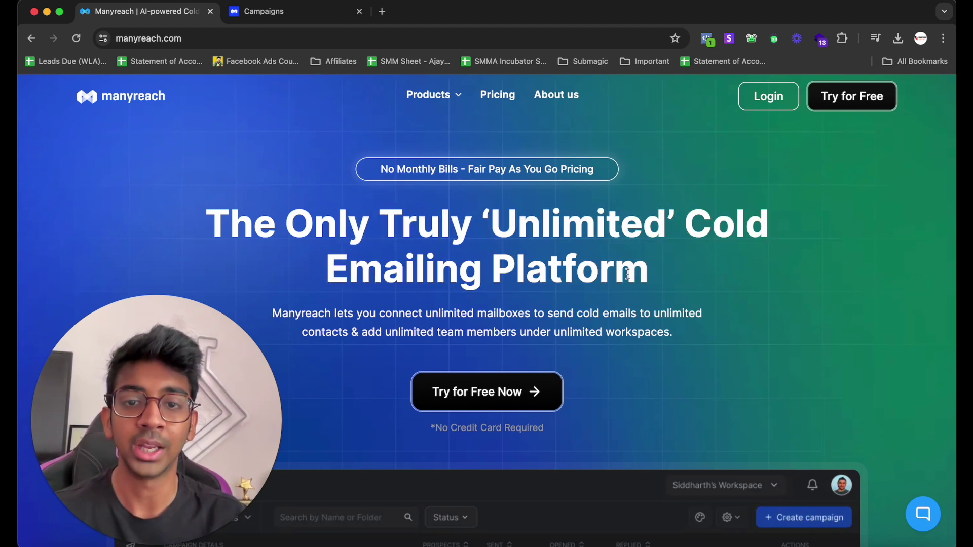
{"action": "scroll", "coordinate": [628, 274], "scroll_direction": "down", "scroll_amount": 1}
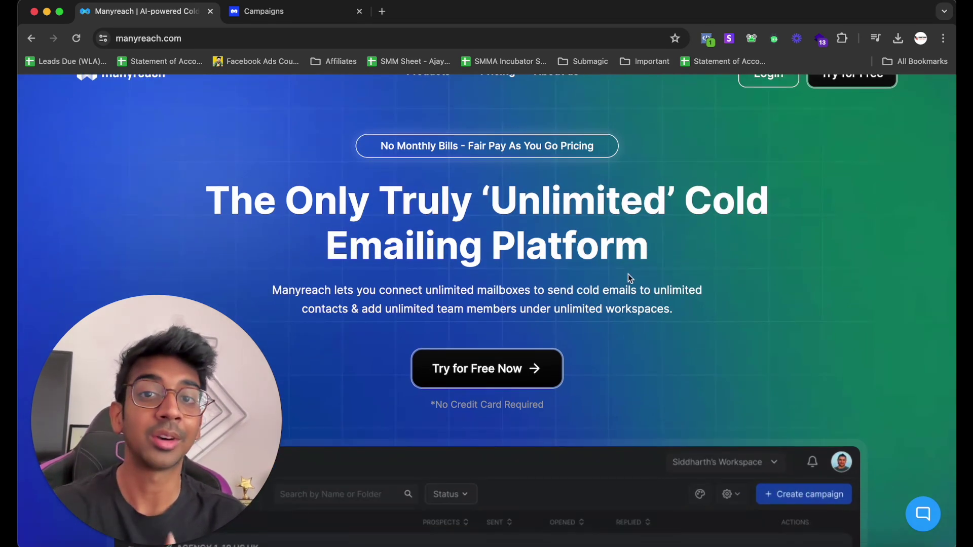
{"action": "scroll", "coordinate": [628, 277], "scroll_direction": "down", "scroll_amount": 3}
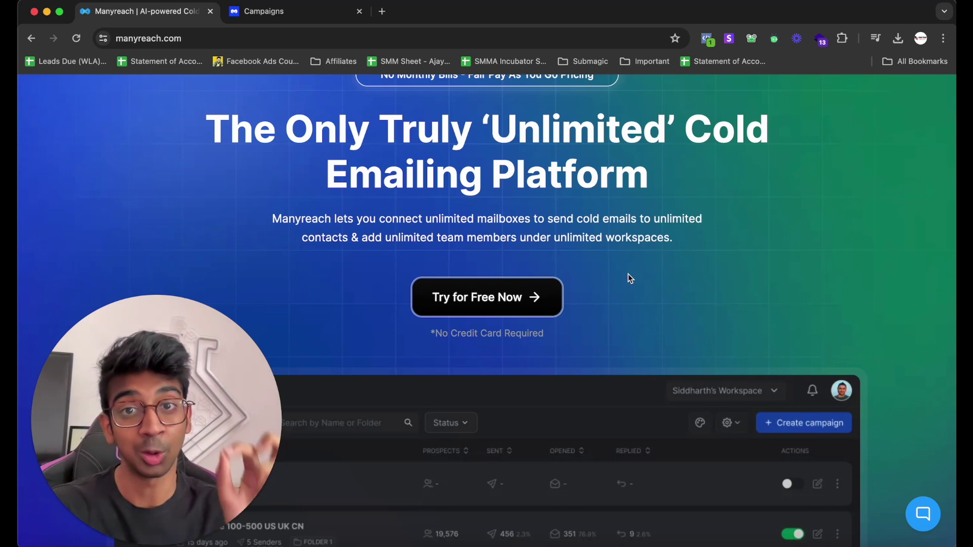
{"action": "scroll", "coordinate": [627, 275], "scroll_direction": "up", "scroll_amount": 3}
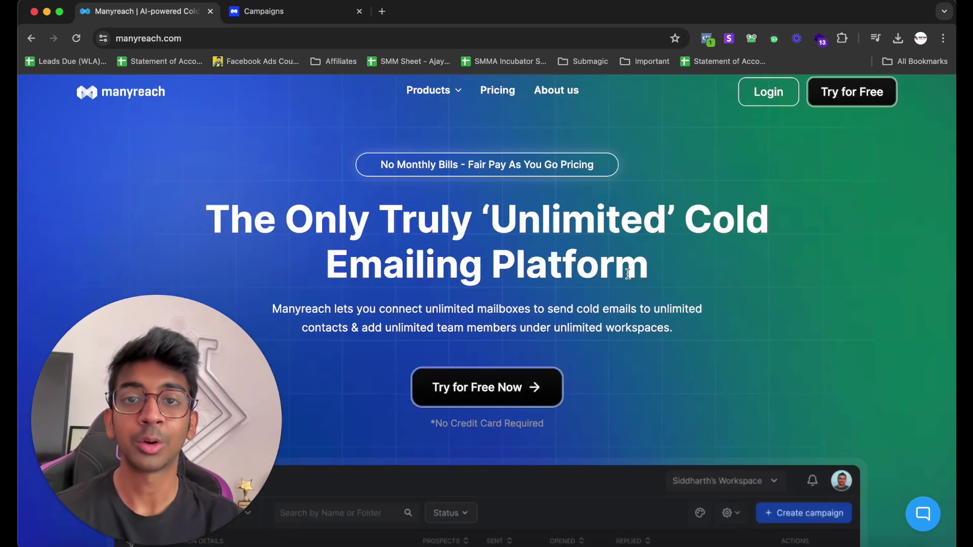
{"action": "scroll", "coordinate": [628, 274], "scroll_direction": "down", "scroll_amount": 5}
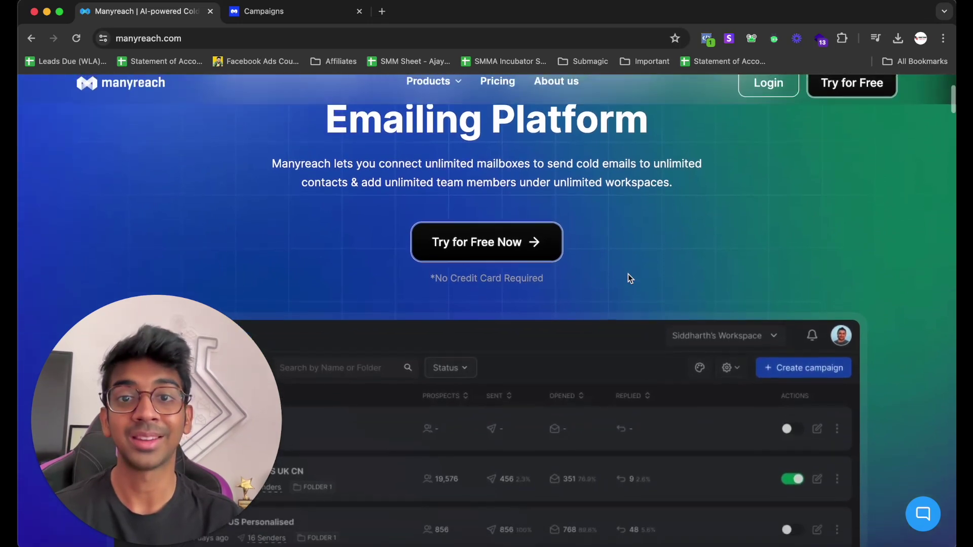
{"action": "scroll", "coordinate": [628, 274], "scroll_direction": "down", "scroll_amount": 10}
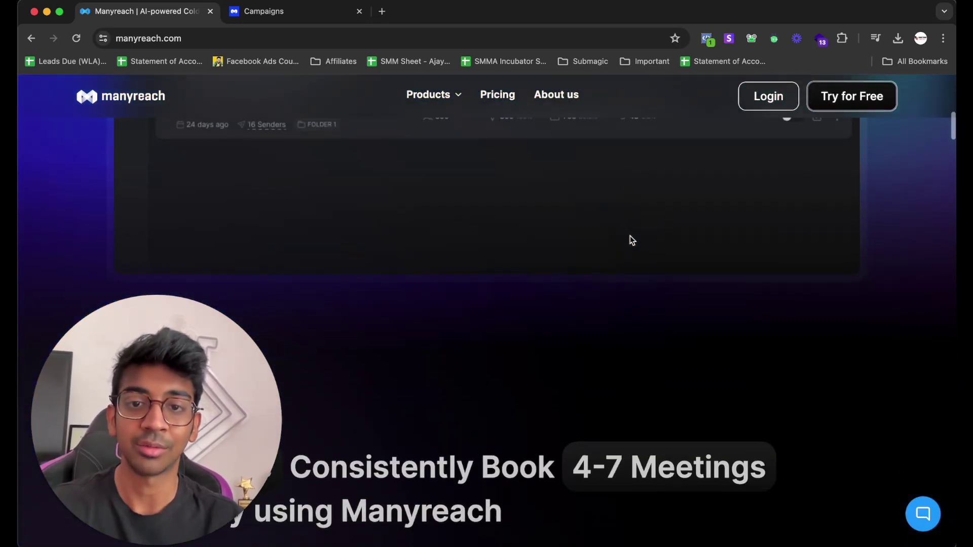
{"action": "scroll", "coordinate": [630, 240], "scroll_direction": "up", "scroll_amount": 15}
{"action": "left_click", "coordinate": [544, 397]}
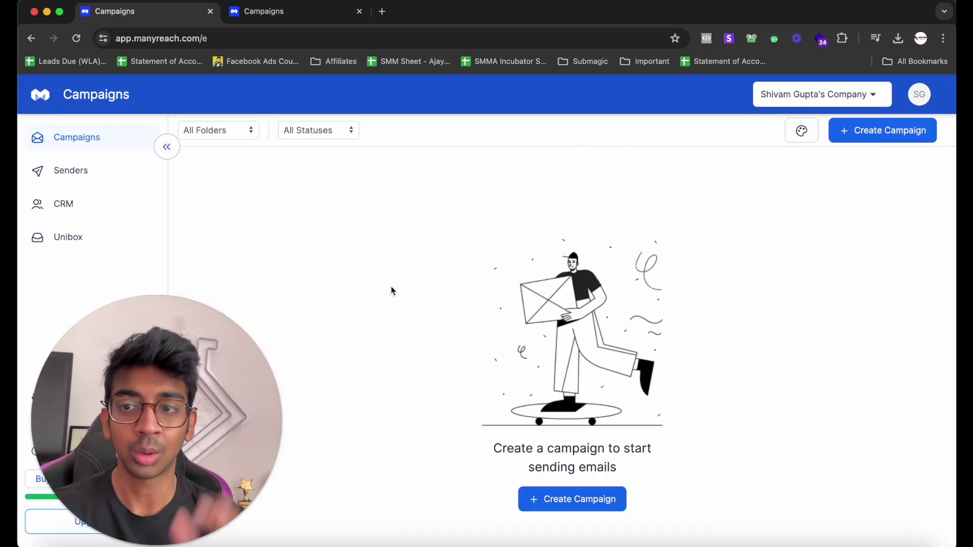
- Go to the empty Senders page from the app's left sidebar
{"action": "left_click_drag", "start_coordinate": [167, 390], "coordinate": [784, 364]}
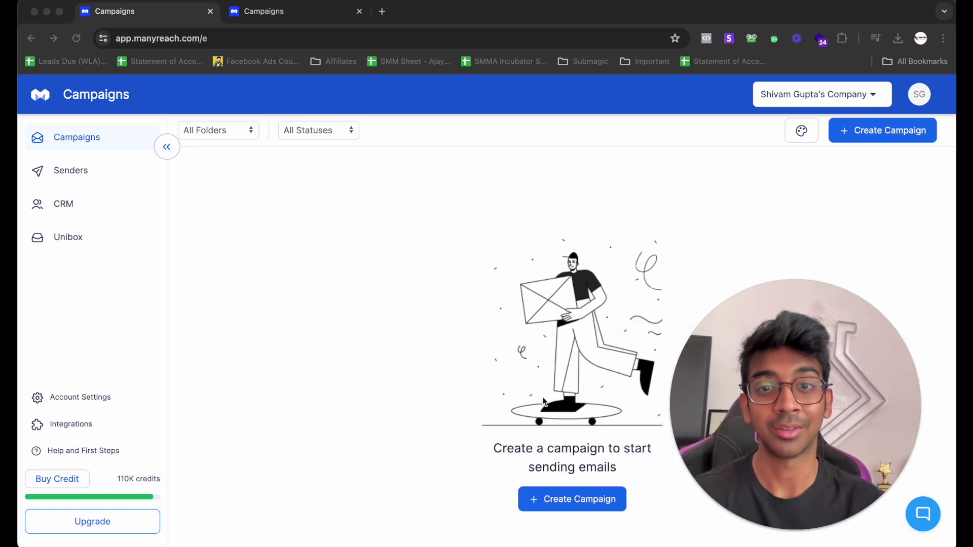
{"action": "left_click", "coordinate": [399, 337]}
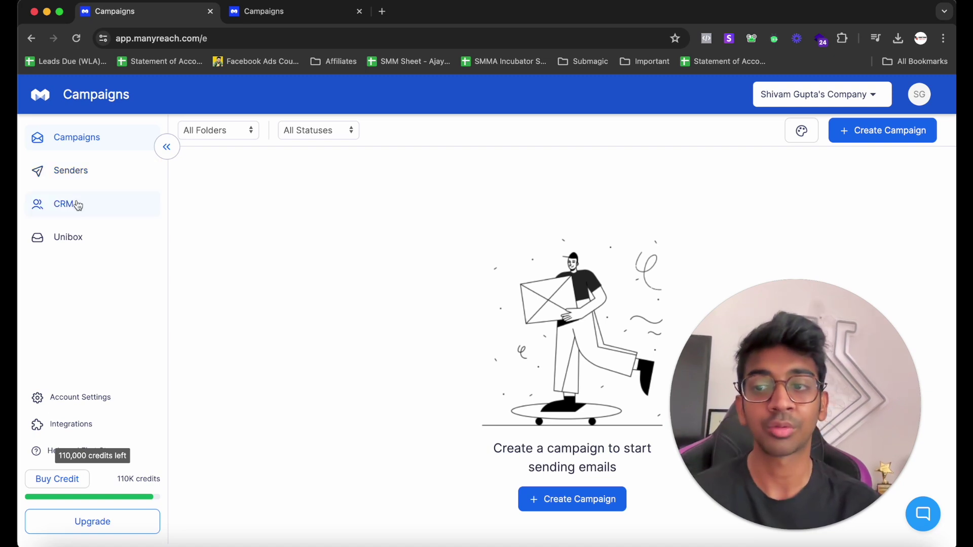
{"action": "left_click", "coordinate": [74, 177]}
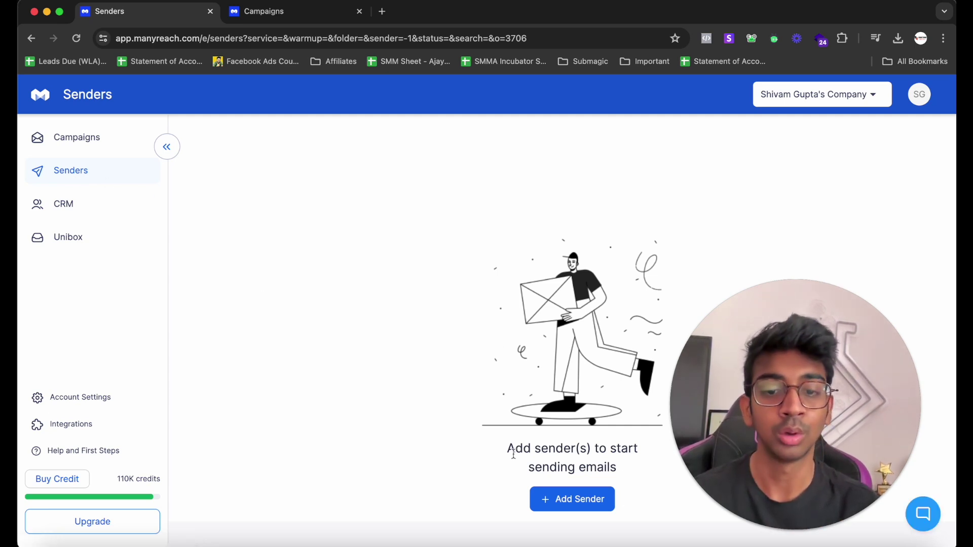
- Add a new sender with Google Workspace OAuth as the email provider
{"action": "left_click_drag", "start_coordinate": [568, 454], "coordinate": [617, 464]}
{"action": "left_click", "coordinate": [586, 497]}
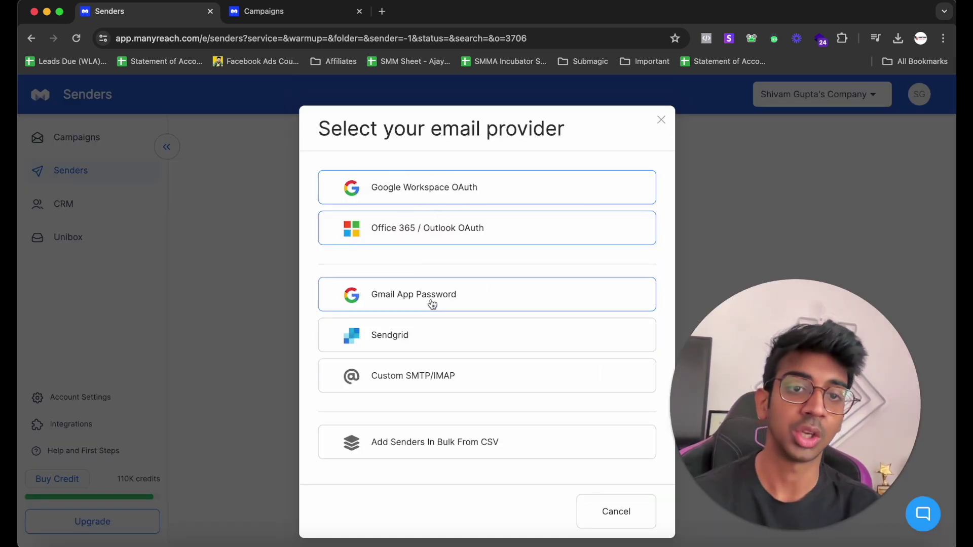
{"action": "left_click", "coordinate": [450, 188]}
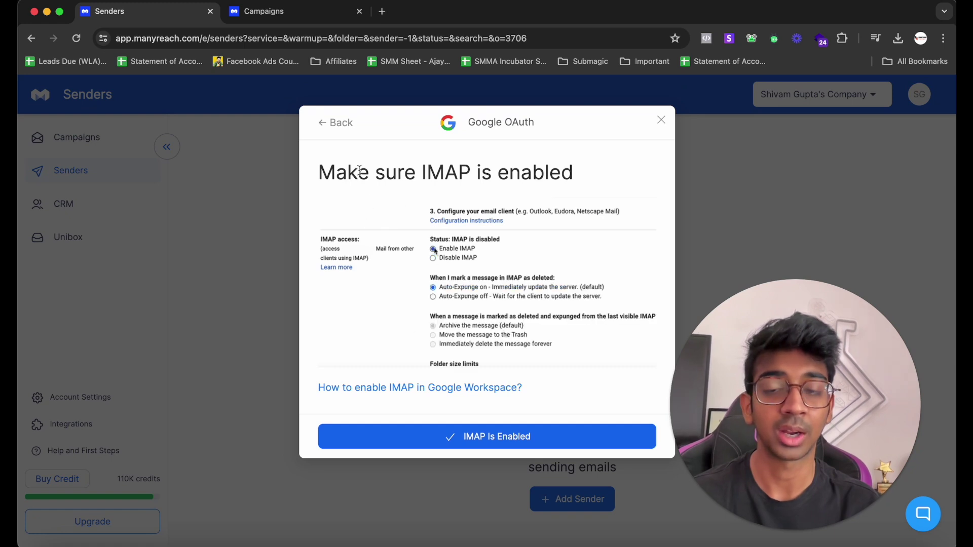
{"action": "left_click_drag", "start_coordinate": [336, 173], "coordinate": [596, 181]}
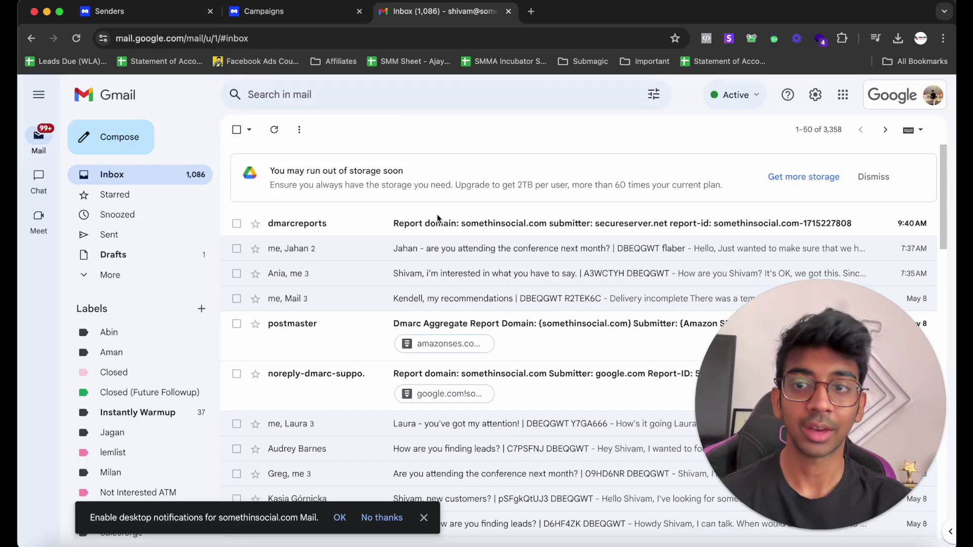
- Verify in Gmail's Forwarding and POP/IMAP settings that IMAP access is enabled
{"action": "left_click", "coordinate": [927, 95]}
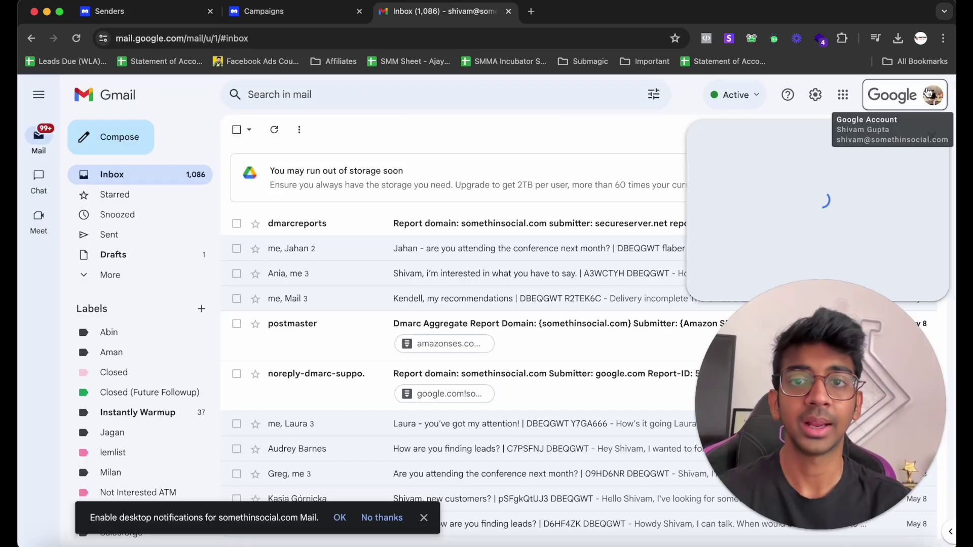
{"action": "left_click", "coordinate": [821, 99]}
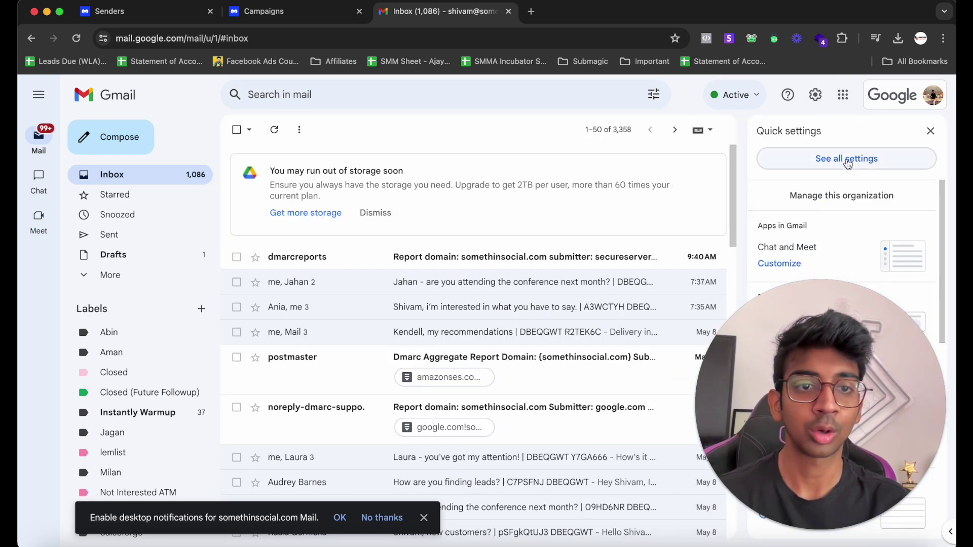
{"action": "left_click", "coordinate": [847, 161]}
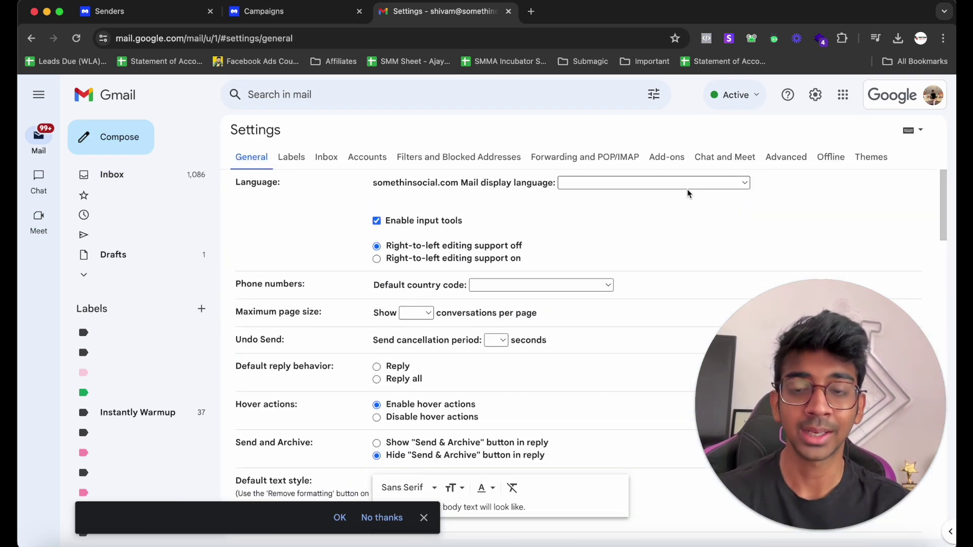
{"action": "left_click", "coordinate": [577, 156]}
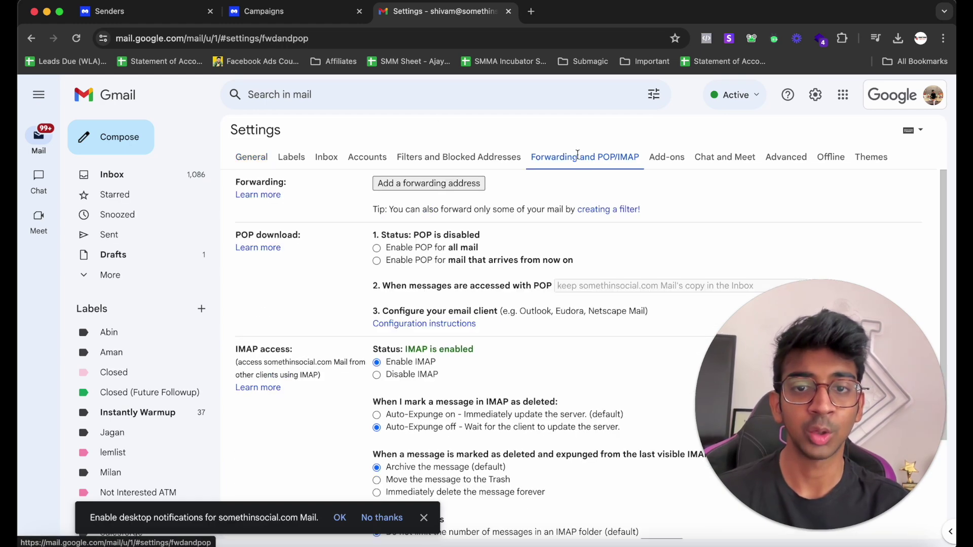
{"action": "scroll", "coordinate": [580, 245], "scroll_direction": "down", "scroll_amount": 3}
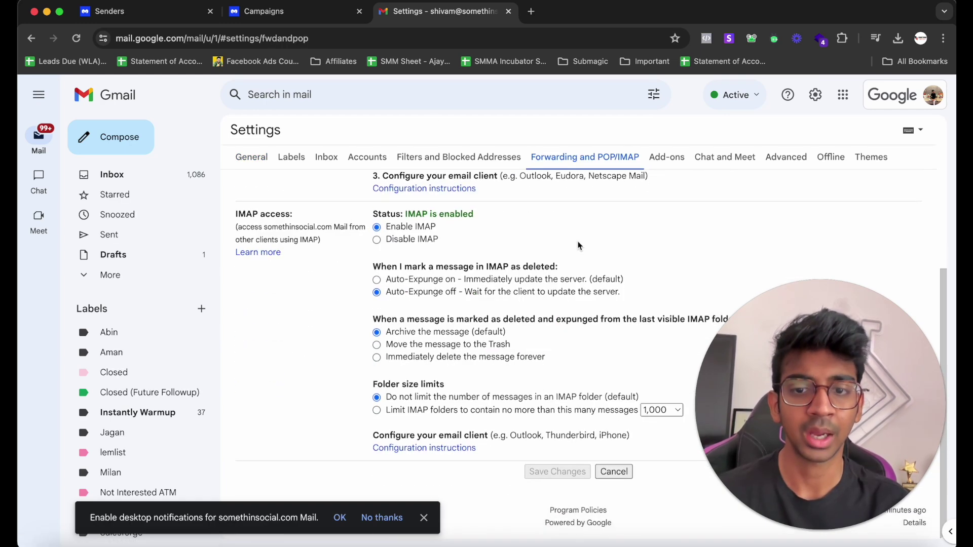
{"action": "scroll", "coordinate": [403, 334], "scroll_direction": "up", "scroll_amount": 1}
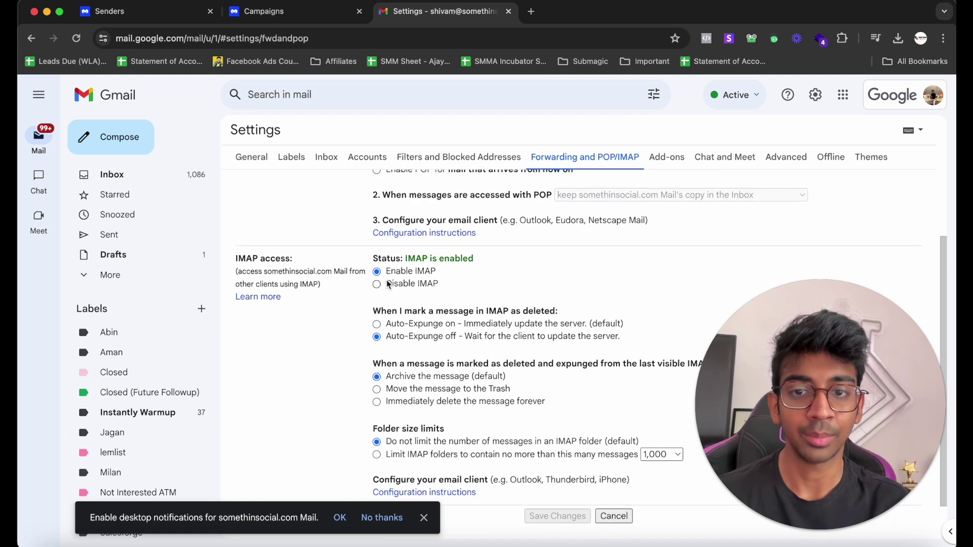
{"action": "left_click_drag", "start_coordinate": [377, 259], "coordinate": [470, 259]}
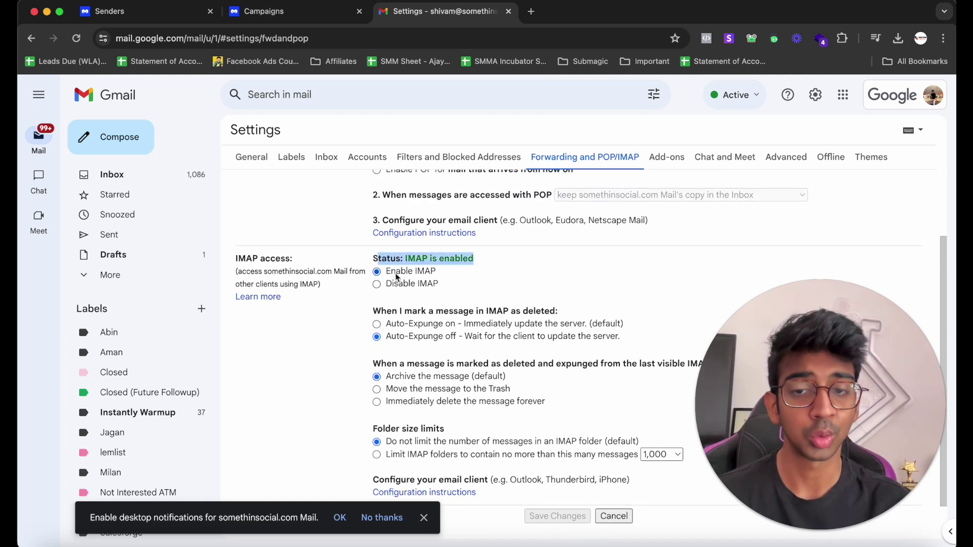
- Confirm 'IMAP Is Enabled' in Manyreach and open the Google Workspace Admin Panel link
{"action": "left_click", "coordinate": [131, 11]}
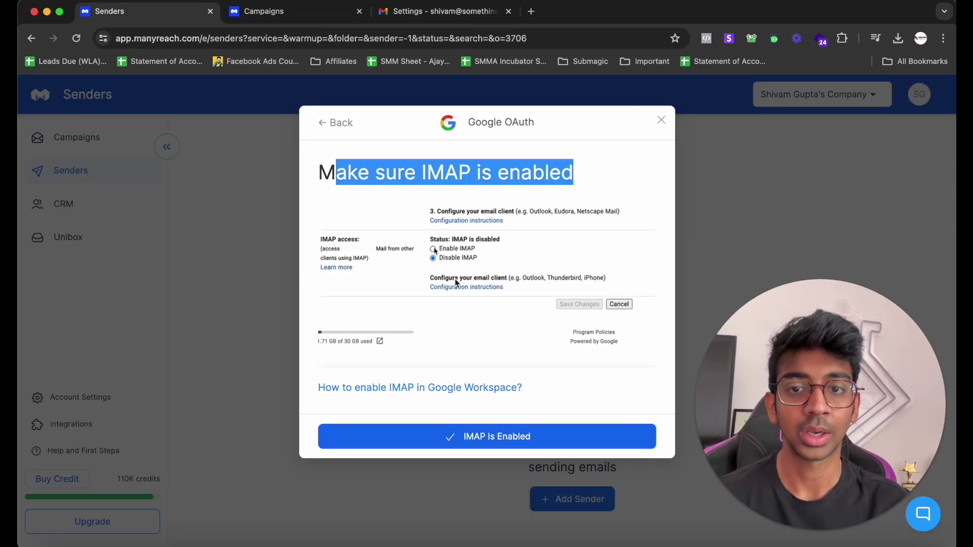
{"action": "left_click", "coordinate": [497, 436]}
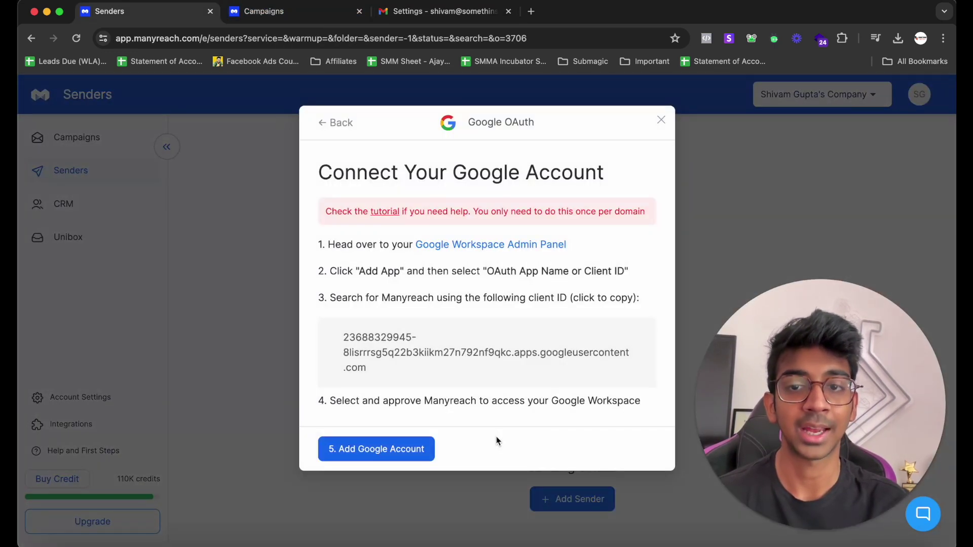
{"action": "left_click_drag", "start_coordinate": [368, 177], "coordinate": [594, 180]}
{"action": "triple_click", "coordinate": [495, 188]}
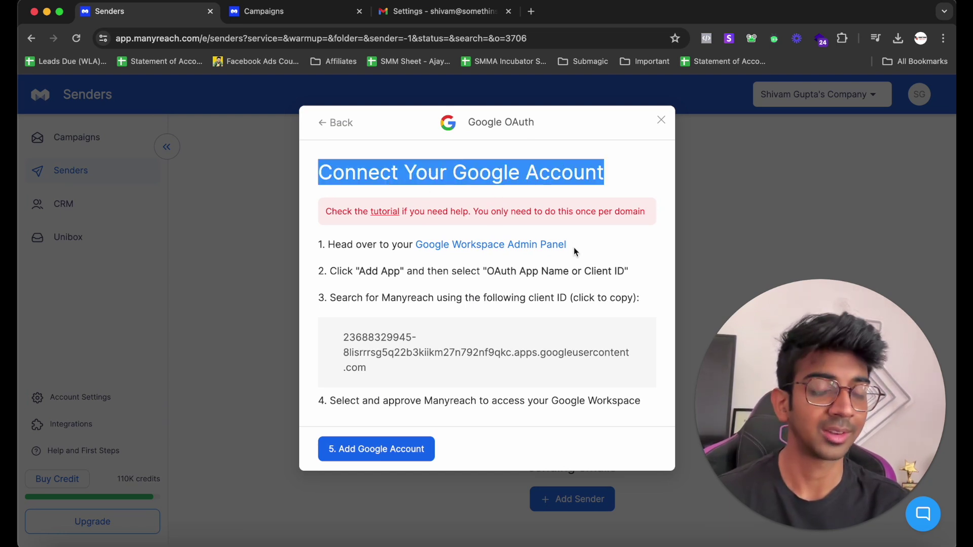
{"action": "left_click", "coordinate": [529, 247]}
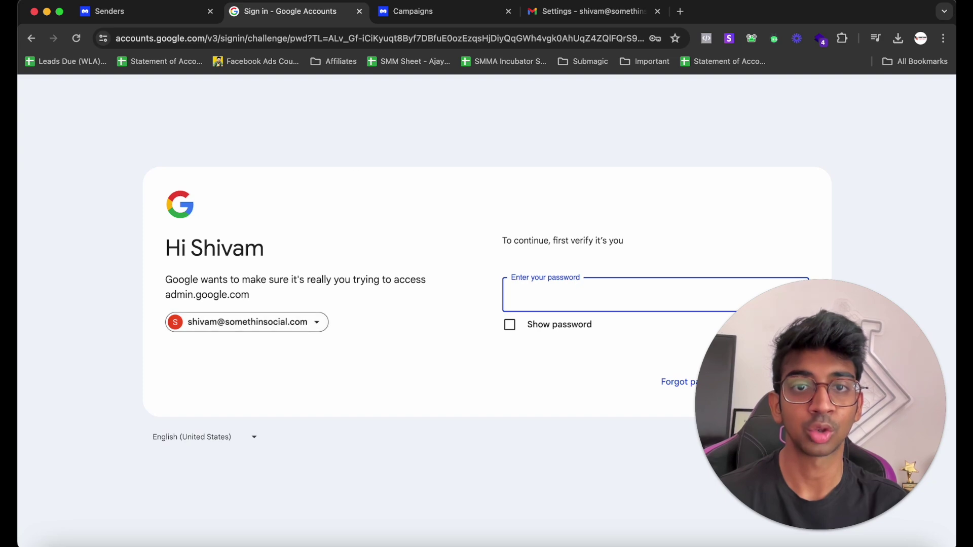
{"action": "left_click", "coordinate": [596, 12]}
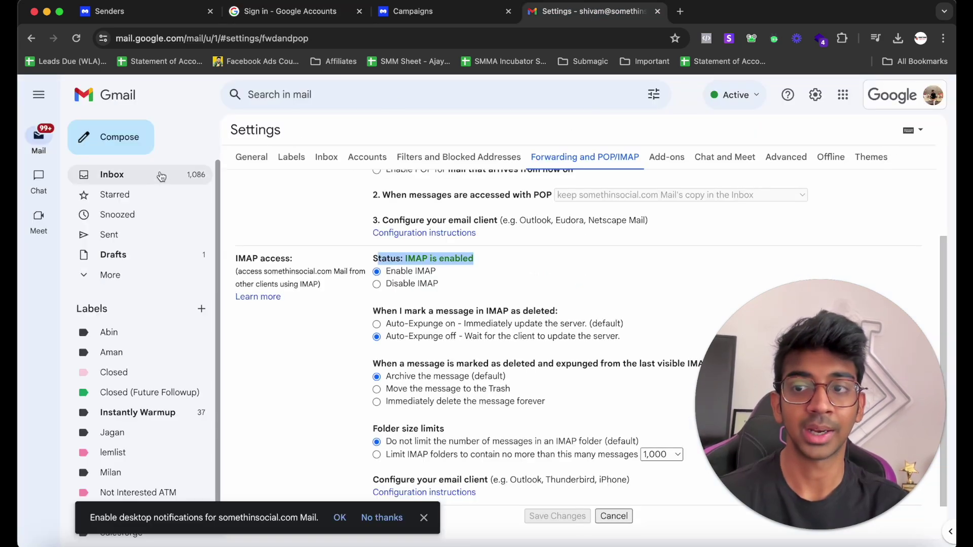
- Begin adding an app by OAuth name or client ID, and copy Manyreach's client ID
{"action": "left_click", "coordinate": [137, 182]}
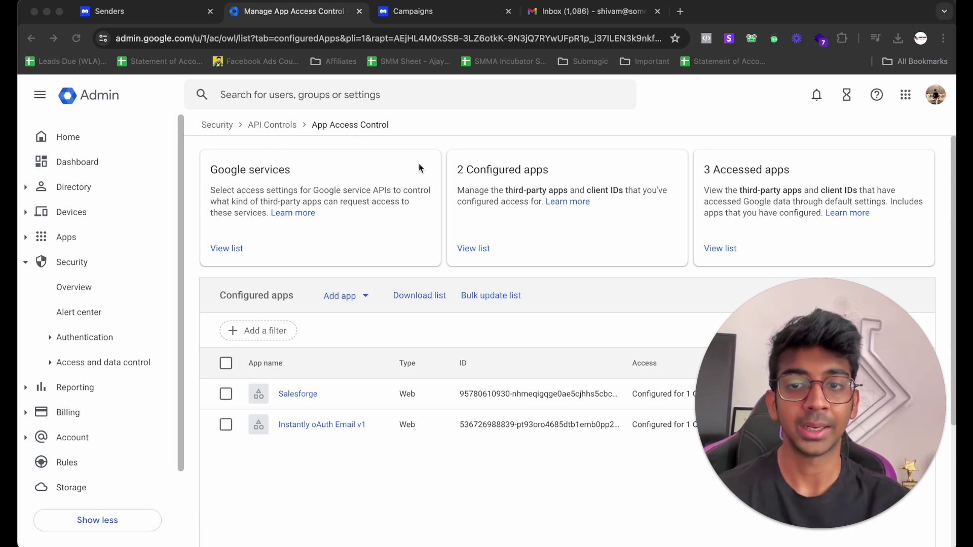
{"action": "left_click", "coordinate": [355, 300]}
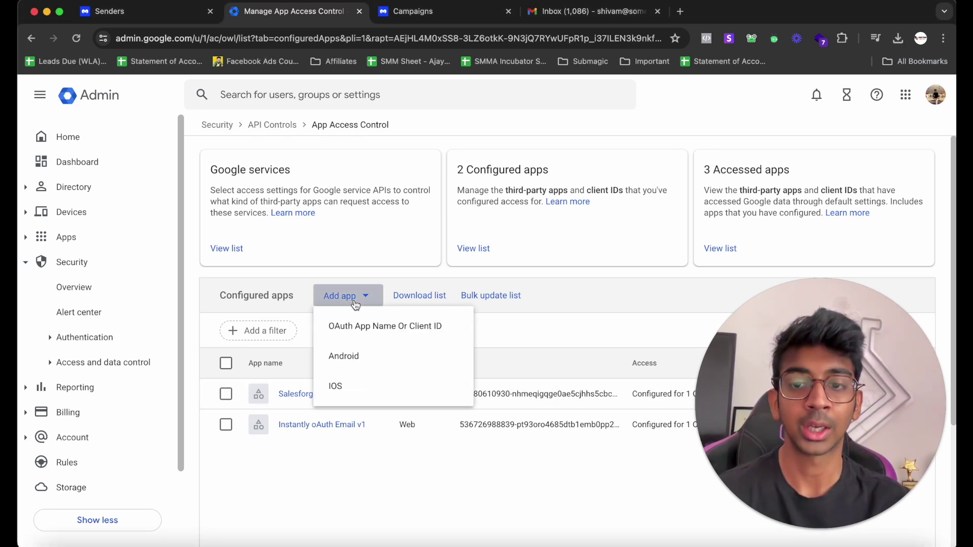
{"action": "left_click", "coordinate": [363, 329]}
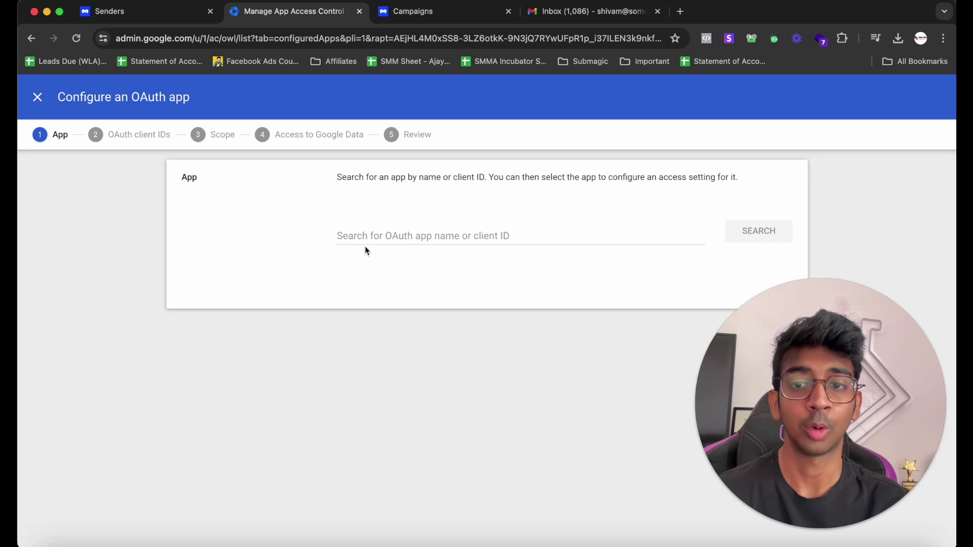
{"action": "left_click", "coordinate": [163, 13]}
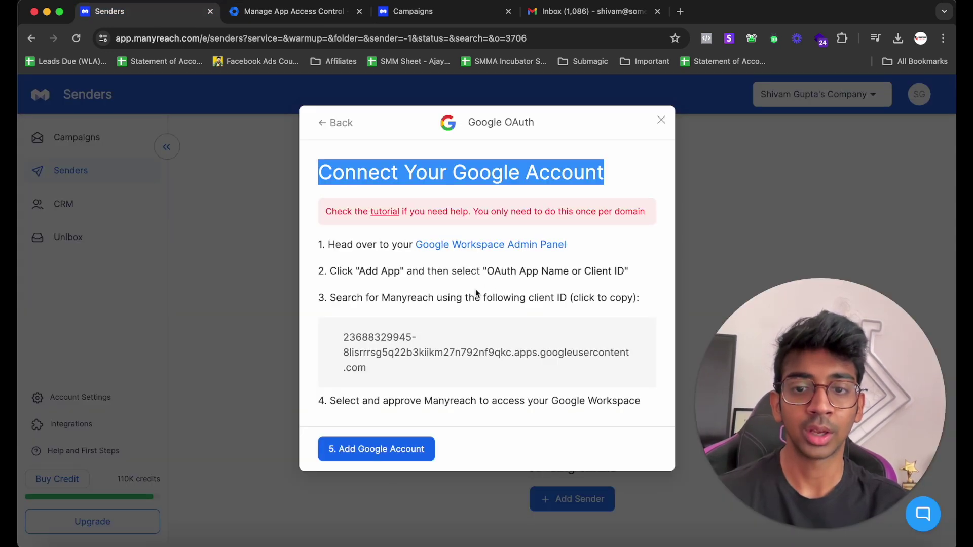
{"action": "left_click", "coordinate": [370, 347]}
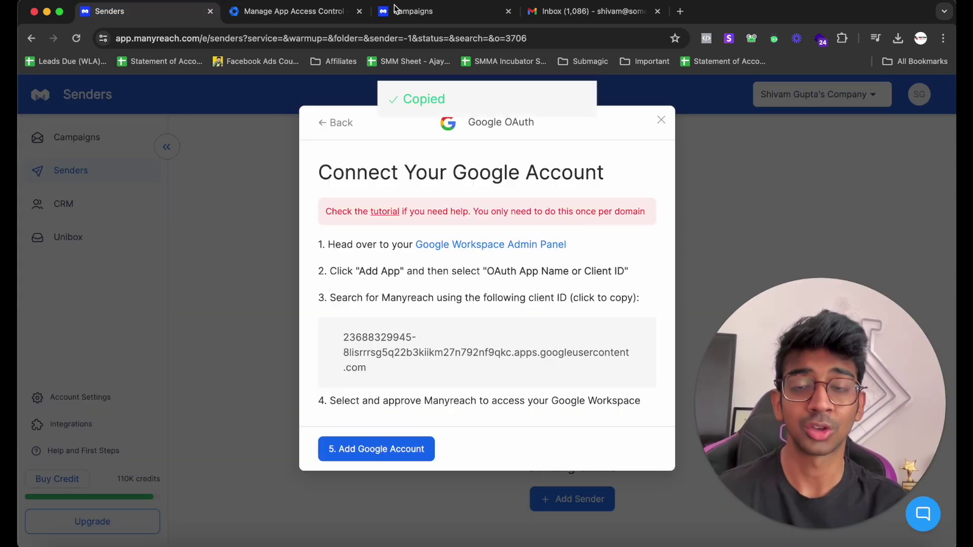
- Search Admin Console for the pasted client ID and select the Manyreach app
{"action": "left_click", "coordinate": [324, 12]}
{"action": "left_click", "coordinate": [425, 233]}
{"action": "key", "text": "super+v"}
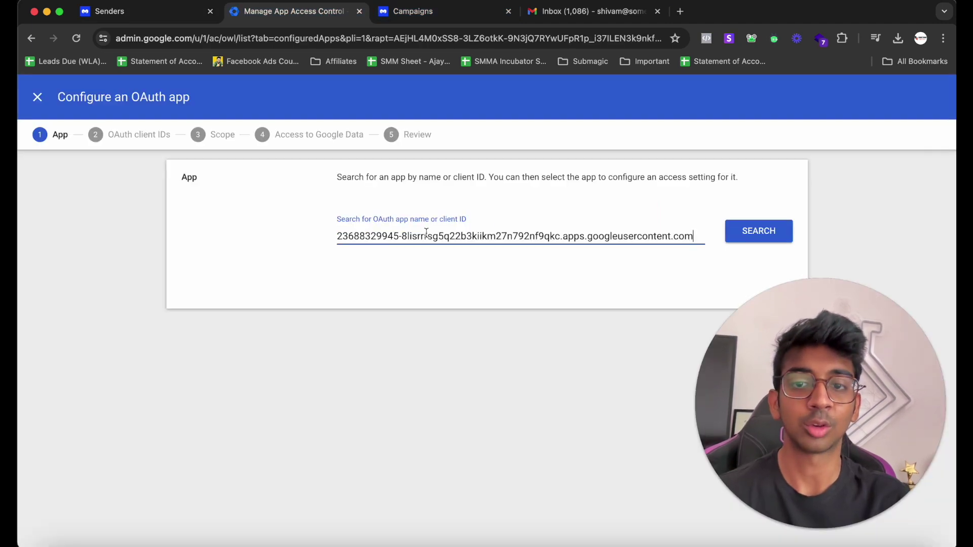
{"action": "left_click", "coordinate": [766, 232]}
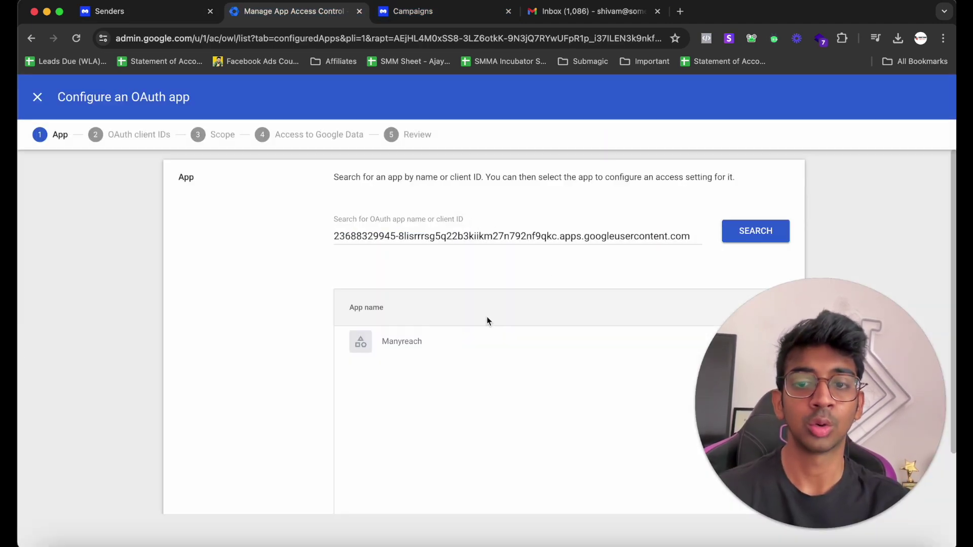
{"action": "left_click_drag", "start_coordinate": [852, 357], "coordinate": [181, 355]}
{"action": "left_click", "coordinate": [747, 345]}
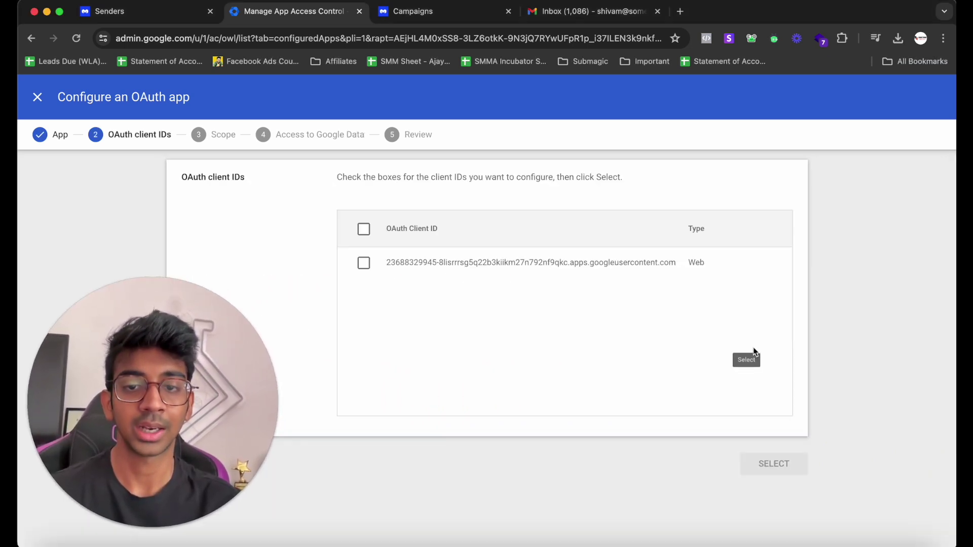
- Tick Manyreach's client ID, keep all users in scope, mark it Trusted and finish
{"action": "left_click", "coordinate": [364, 263]}
{"action": "left_click", "coordinate": [800, 465]}
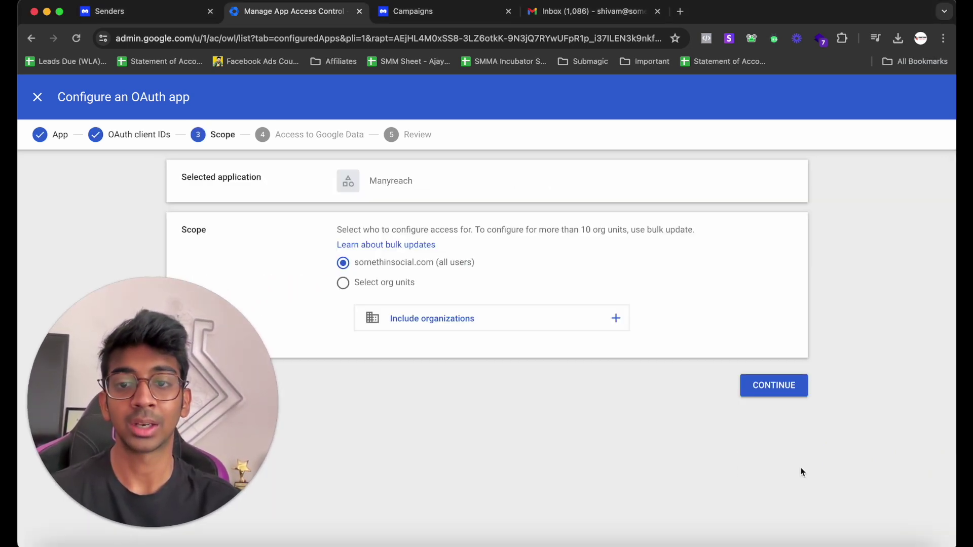
{"action": "left_click_drag", "start_coordinate": [364, 262], "coordinate": [485, 264]}
{"action": "left_click", "coordinate": [485, 263]}
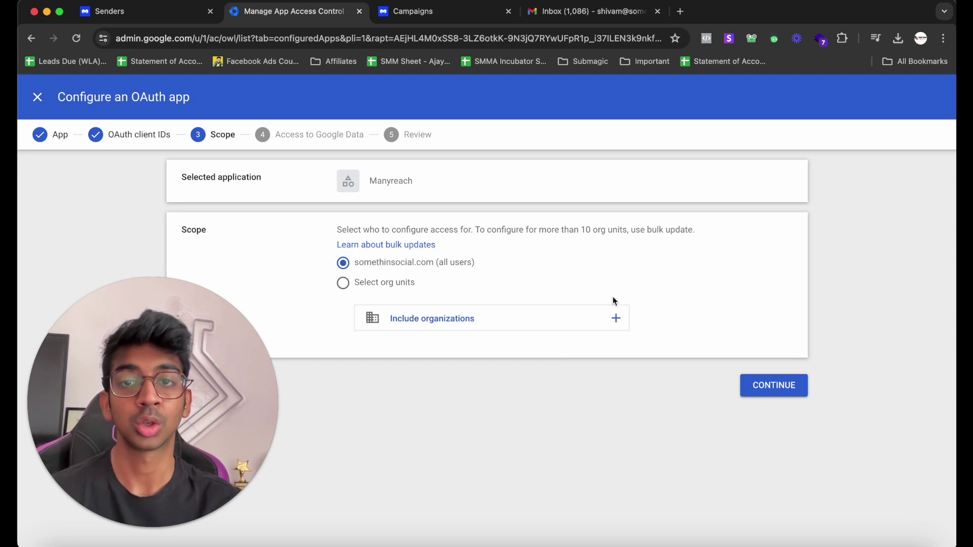
{"action": "left_click", "coordinate": [772, 385]}
{"action": "left_click", "coordinate": [343, 281]}
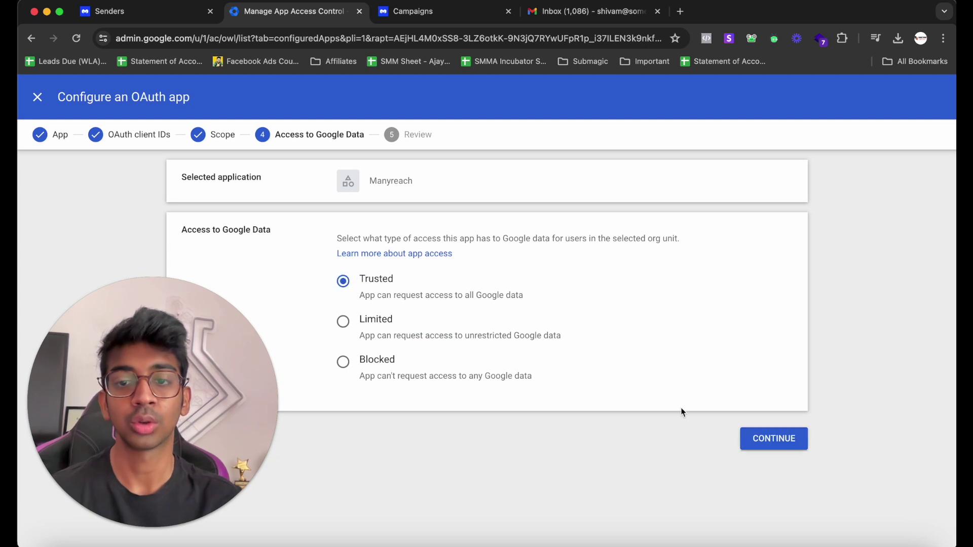
{"action": "left_click", "coordinate": [762, 446]}
{"action": "left_click", "coordinate": [760, 530]}
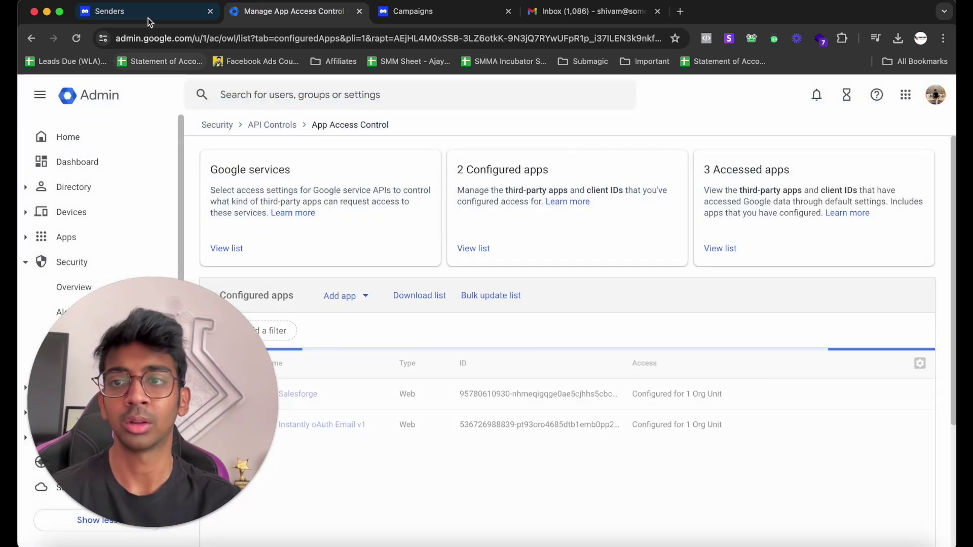
{"action": "left_click", "coordinate": [148, 15]}
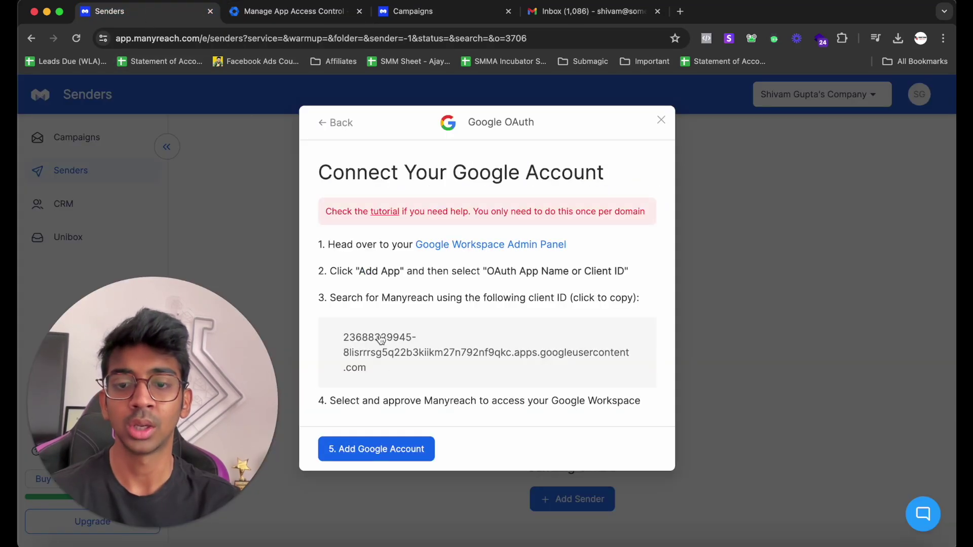
- Add the Google account, continue sign-in and allow manyreach.com access to Gmail
{"action": "left_click", "coordinate": [378, 450]}
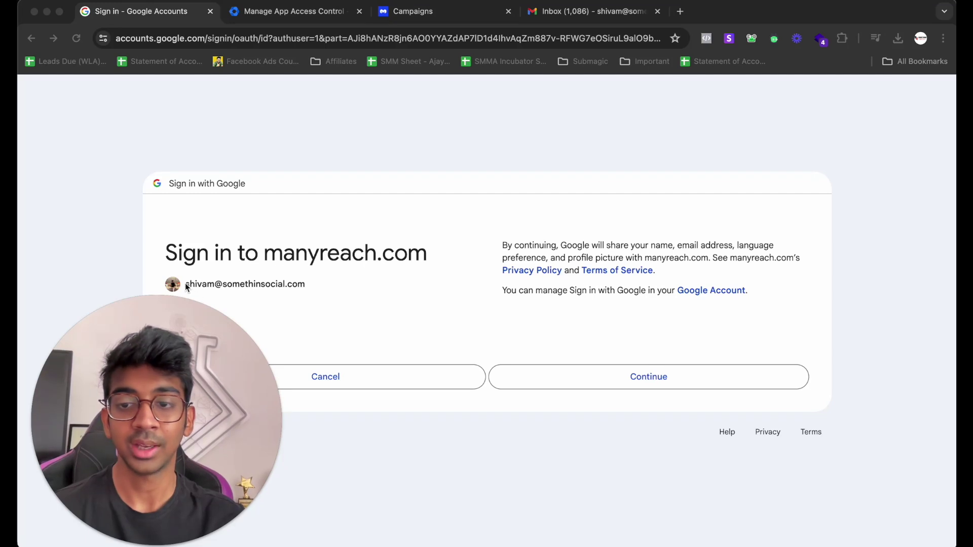
{"action": "left_click", "coordinate": [576, 374]}
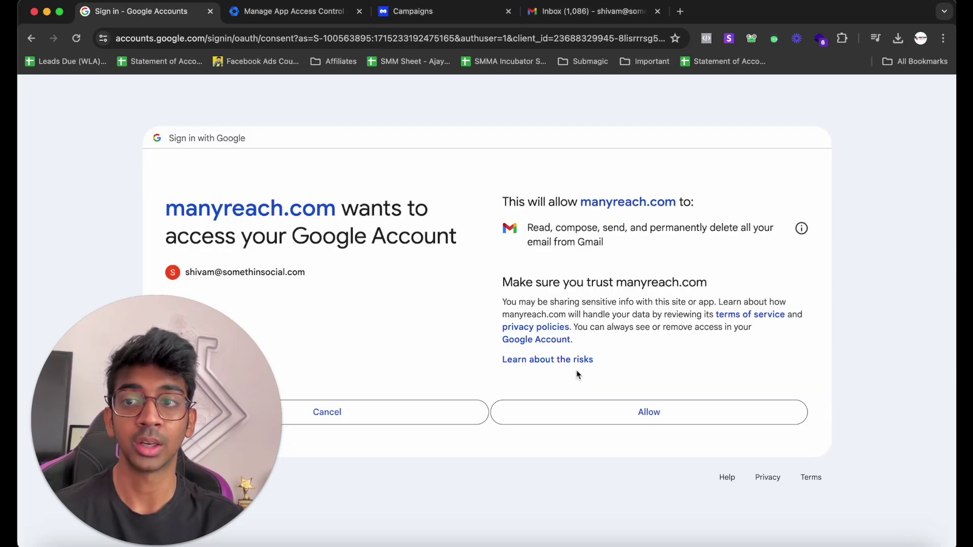
{"action": "left_click", "coordinate": [580, 416]}
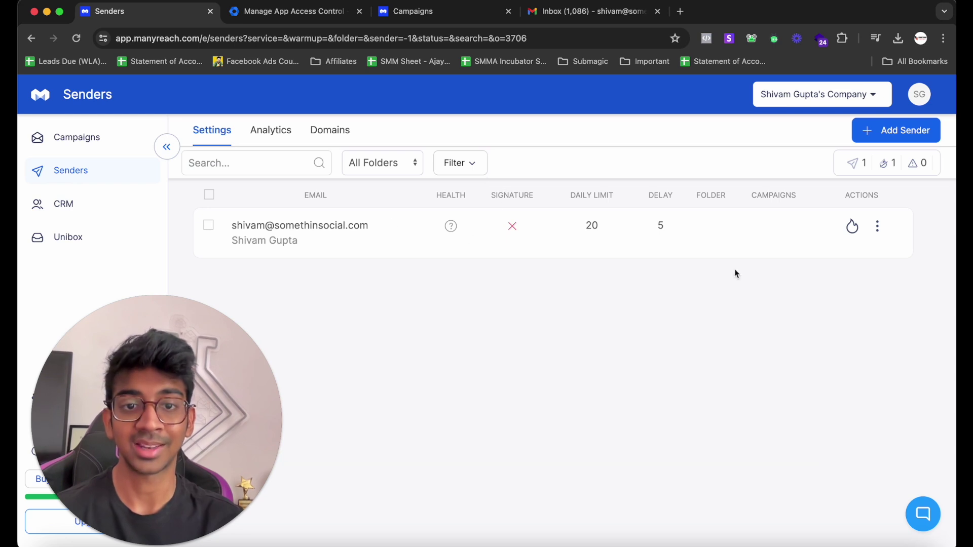
- Enable warmup for the connected sender using the flame icon
{"action": "left_click", "coordinate": [880, 226]}
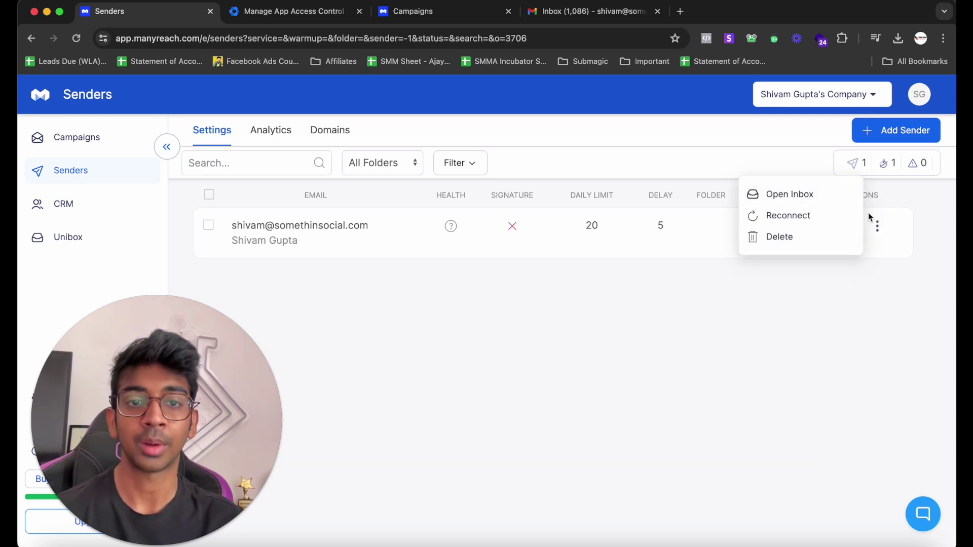
{"action": "left_click", "coordinate": [867, 266]}
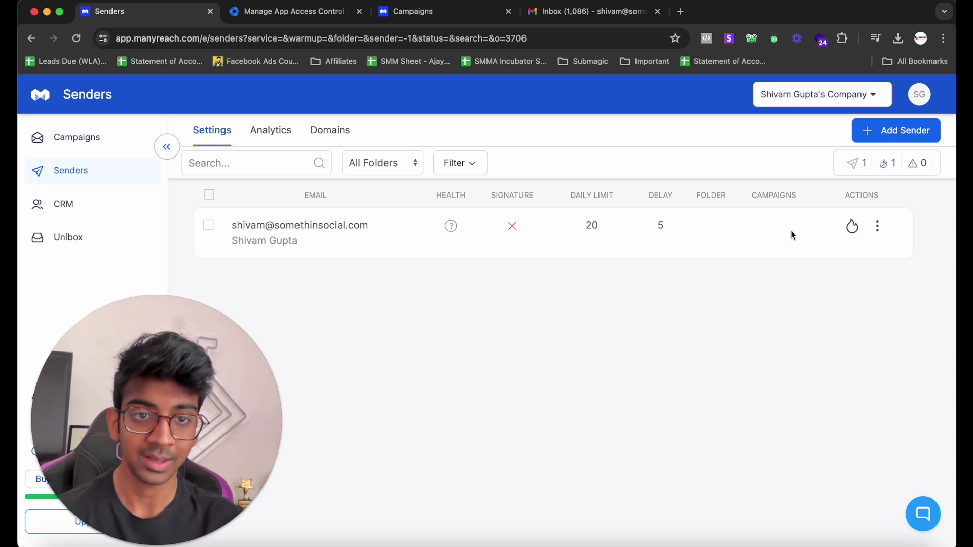
{"action": "left_click", "coordinate": [853, 227]}
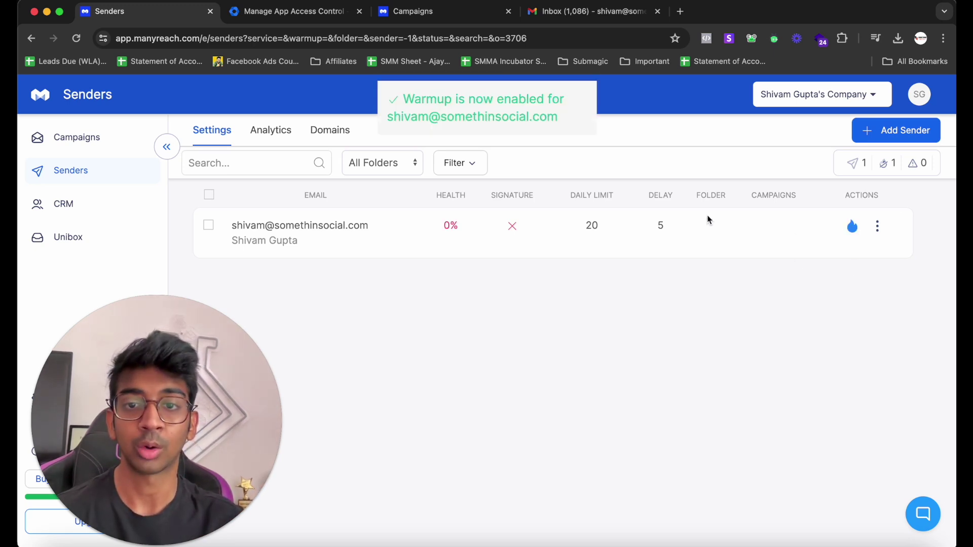
- Review the sender's daily limit of 20, delay of 5 and 0% health score
{"action": "left_click_drag", "start_coordinate": [581, 195], "coordinate": [602, 237]}
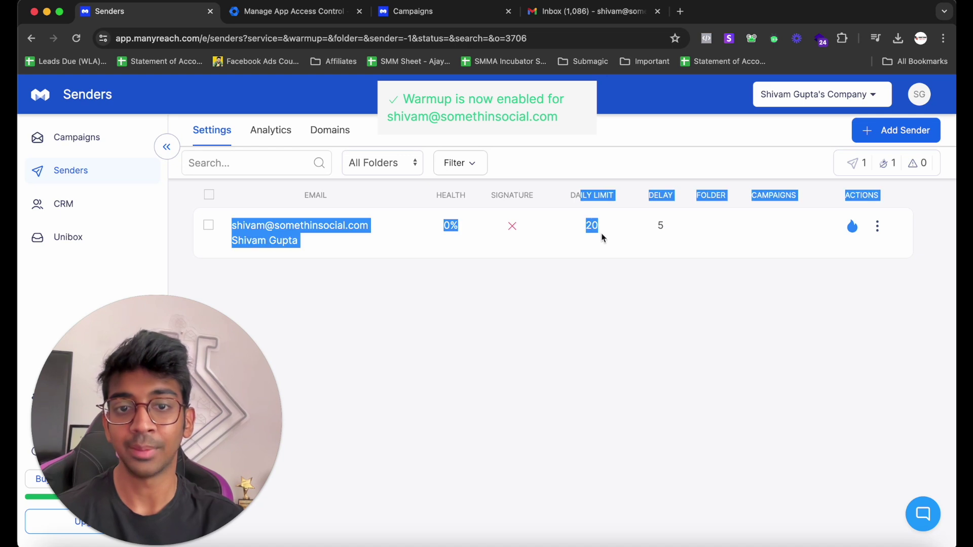
{"action": "left_click", "coordinate": [601, 235]}
{"action": "double_click", "coordinate": [599, 232]}
{"action": "double_click", "coordinate": [657, 231]}
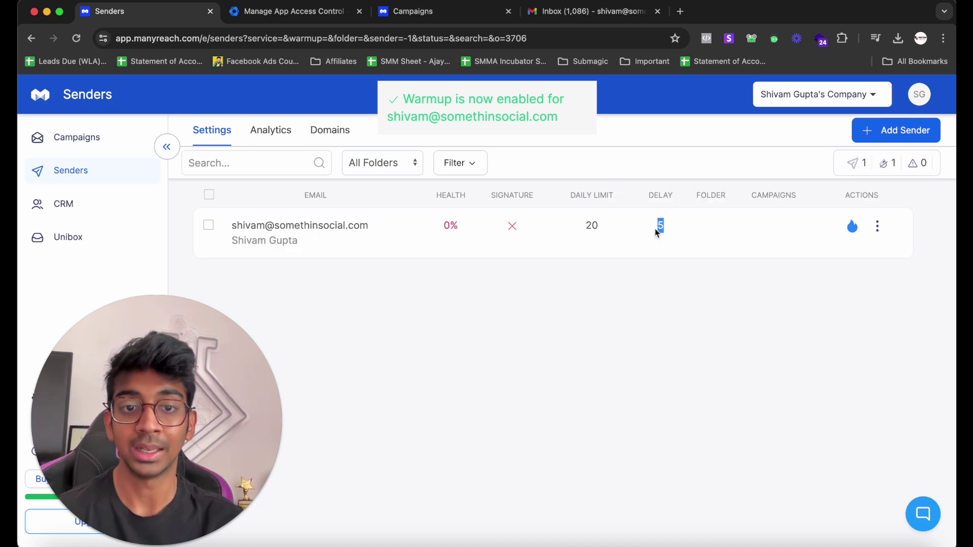
{"action": "mouse_move", "coordinate": [515, 226]}
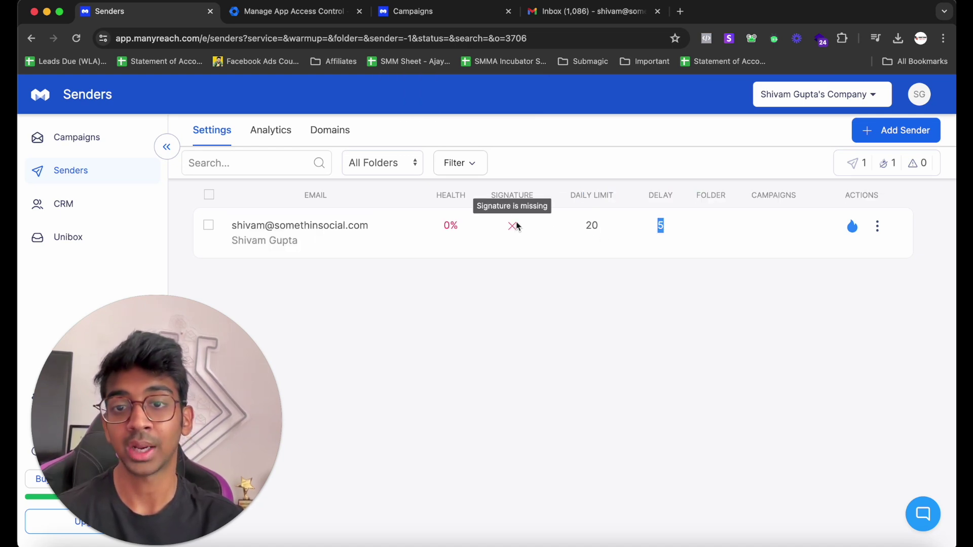
{"action": "double_click", "coordinate": [450, 226]}
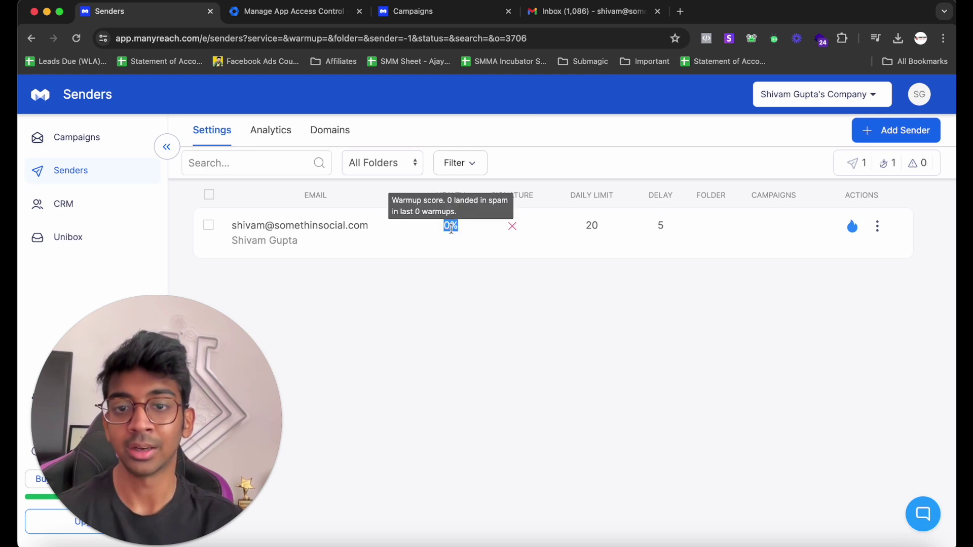
{"action": "left_click", "coordinate": [450, 226]}
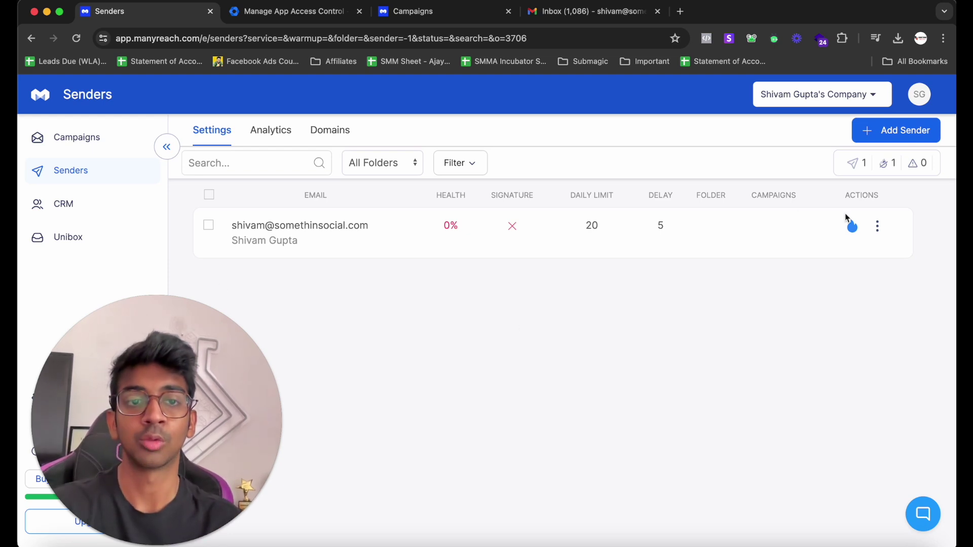
- Open the senders' performance analytics
{"action": "left_click", "coordinate": [877, 227]}
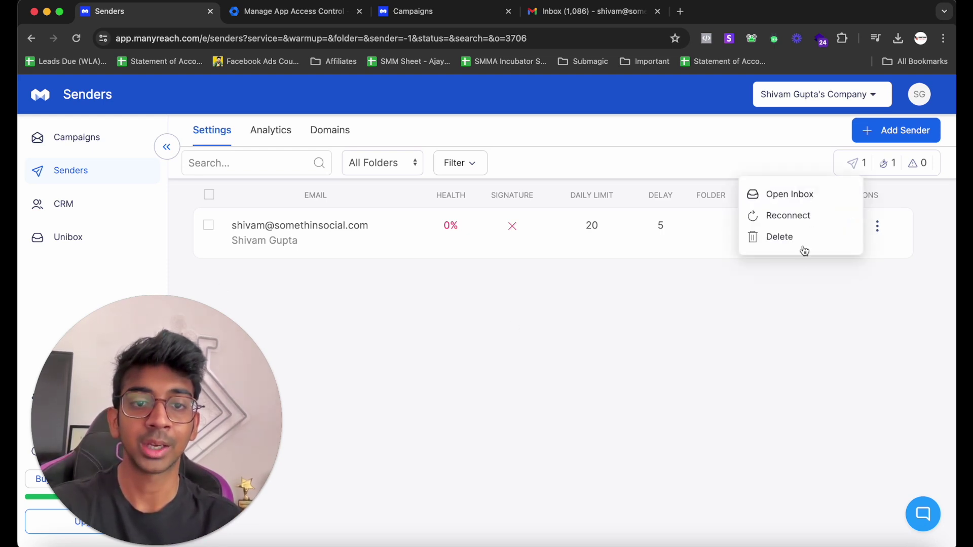
{"action": "left_click", "coordinate": [799, 267]}
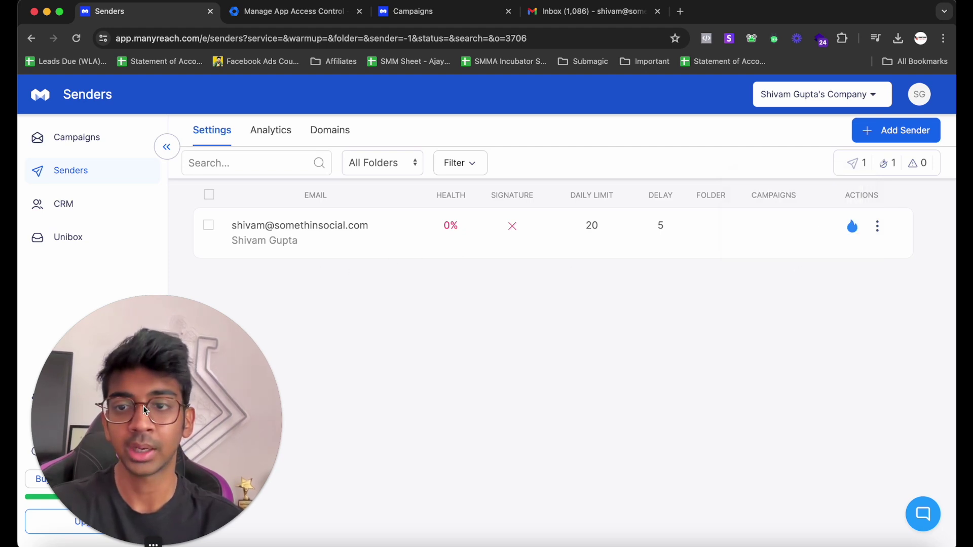
{"action": "left_click_drag", "start_coordinate": [143, 406], "coordinate": [905, 416]}
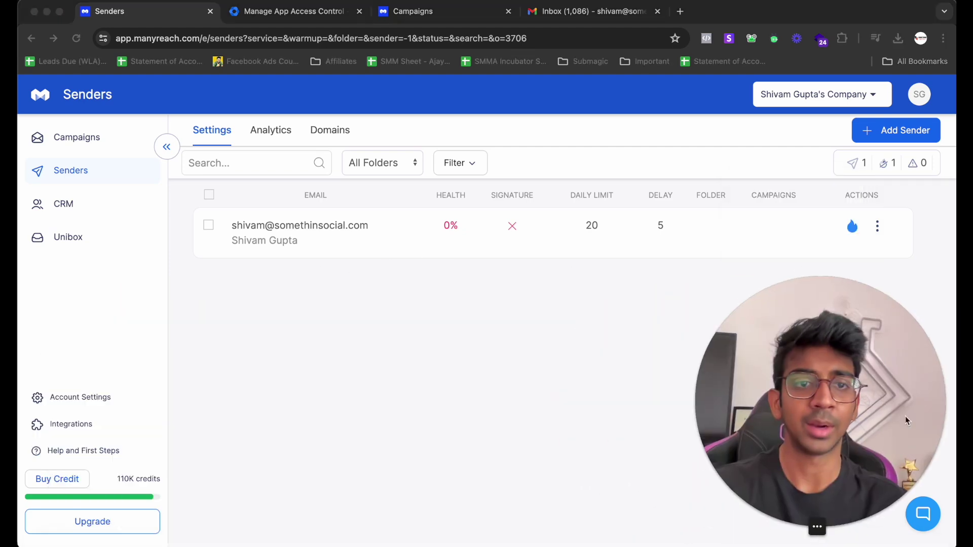
{"action": "left_click", "coordinate": [286, 143]}
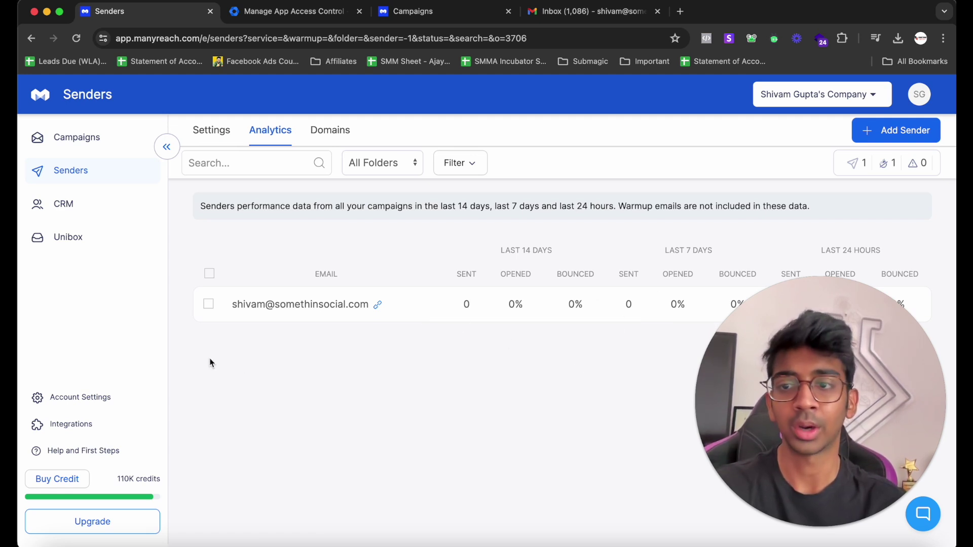
{"action": "left_click", "coordinate": [96, 140]}
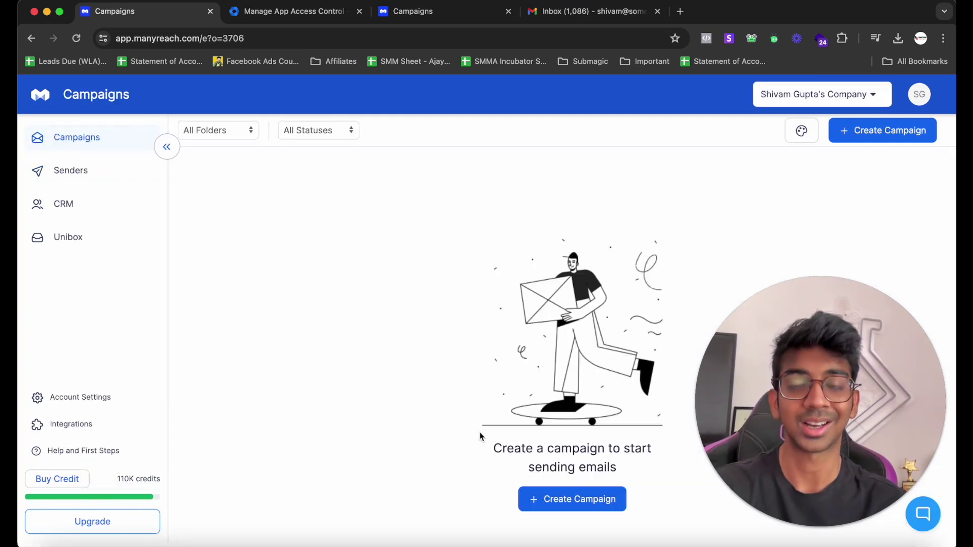
{"action": "left_click", "coordinate": [549, 498]}
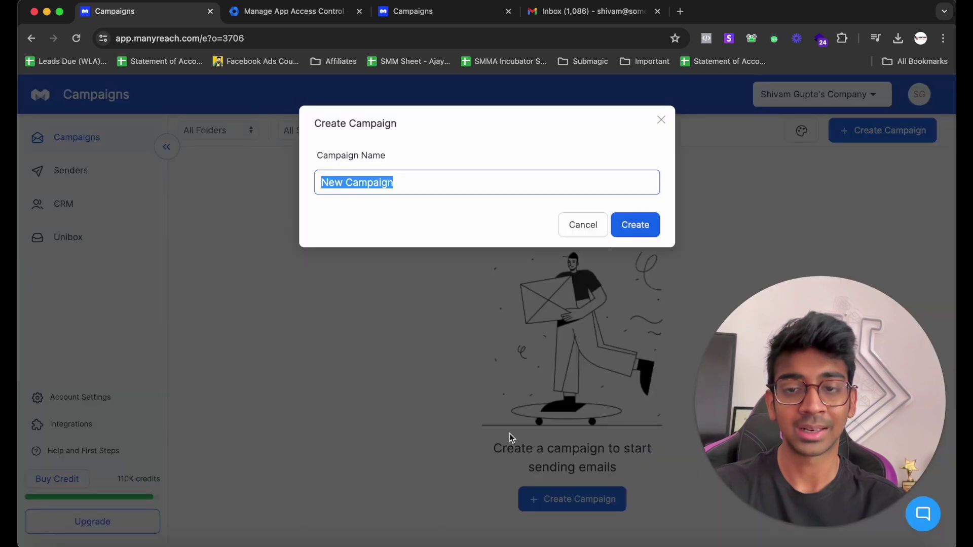
{"action": "type", "text": "You"}
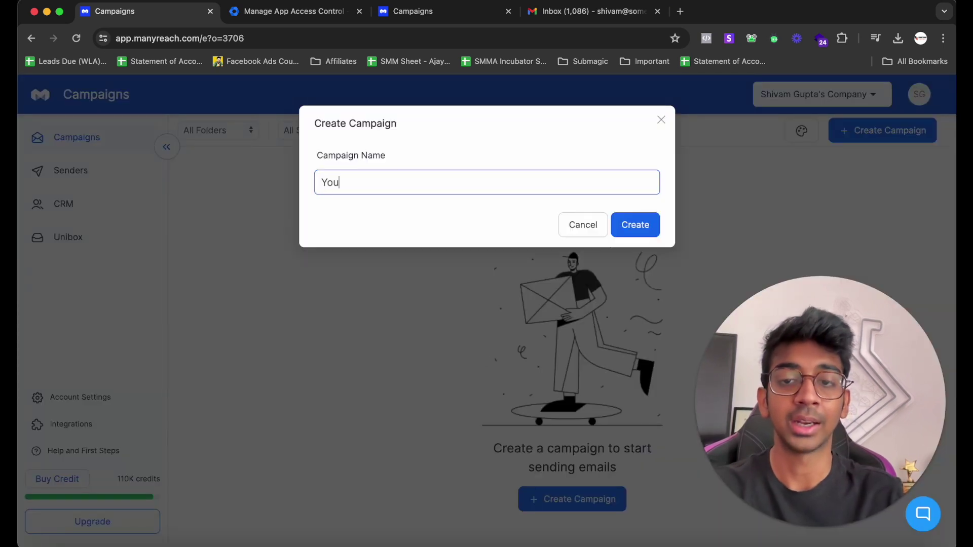
{"action": "type", "text": "Tub"}
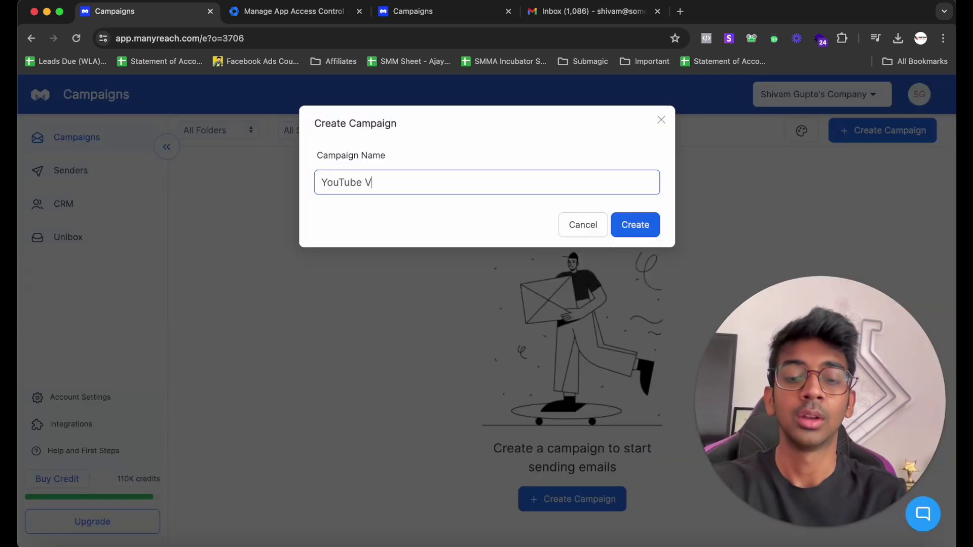
{"action": "left_click", "coordinate": [656, 225]}
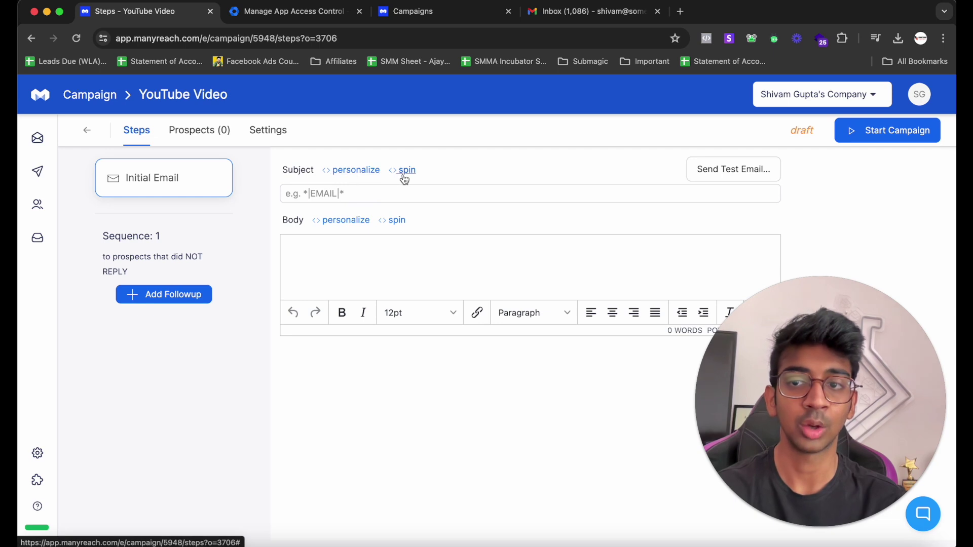
{"action": "left_click", "coordinate": [354, 260]}
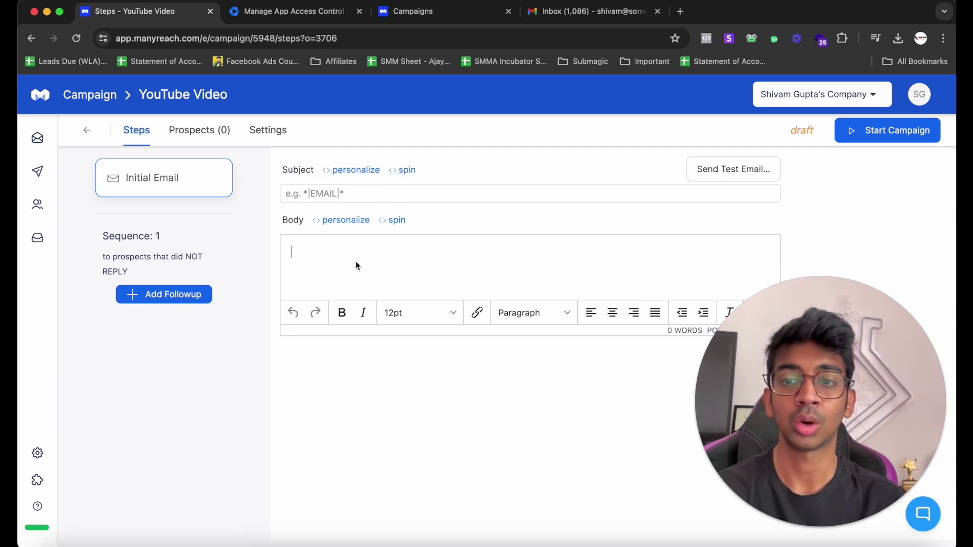
- Upload eCommerce Leads.csv as a prospect CSV from the campaign's Prospects tab
{"action": "left_click", "coordinate": [187, 131]}
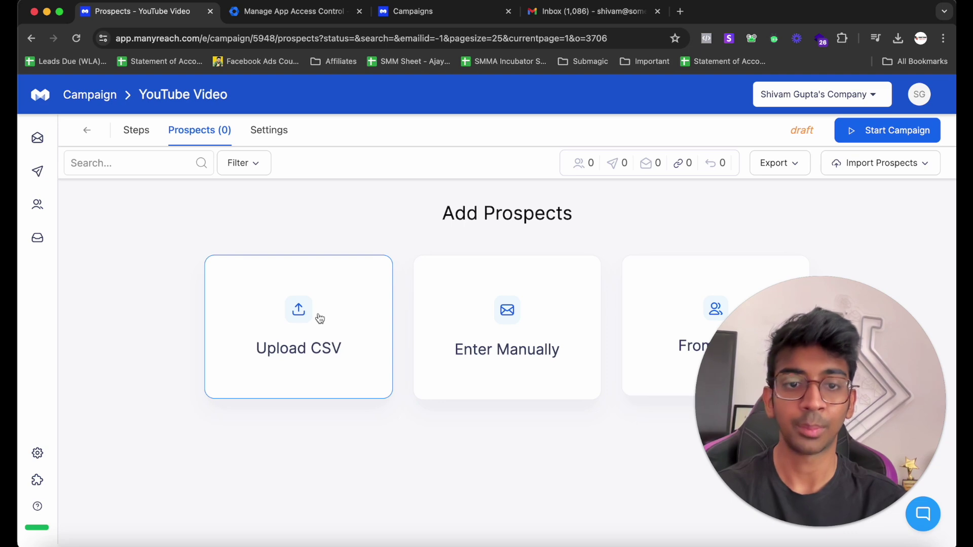
{"action": "left_click", "coordinate": [319, 318]}
{"action": "left_click", "coordinate": [442, 224]}
{"action": "left_click", "coordinate": [339, 228]}
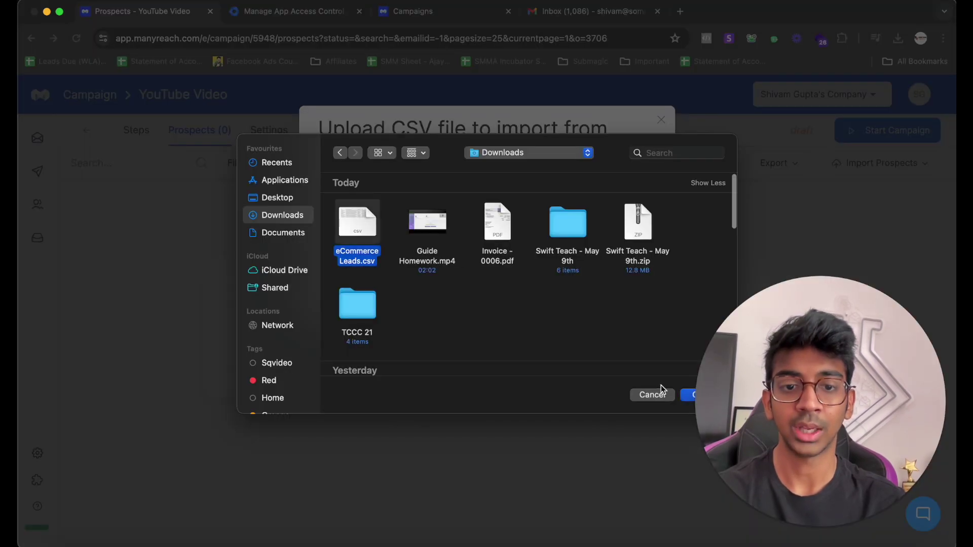
{"action": "left_click", "coordinate": [688, 397]}
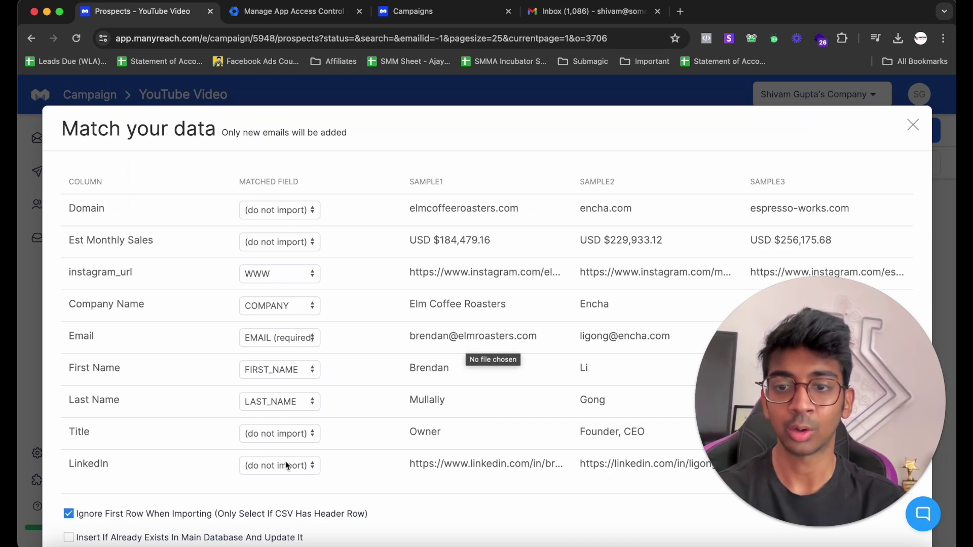
- Keep Ignore First Row on, leave existing prospects un-updated, and import the 10 prospects
{"action": "scroll", "coordinate": [285, 461], "scroll_direction": "down", "scroll_amount": 2}
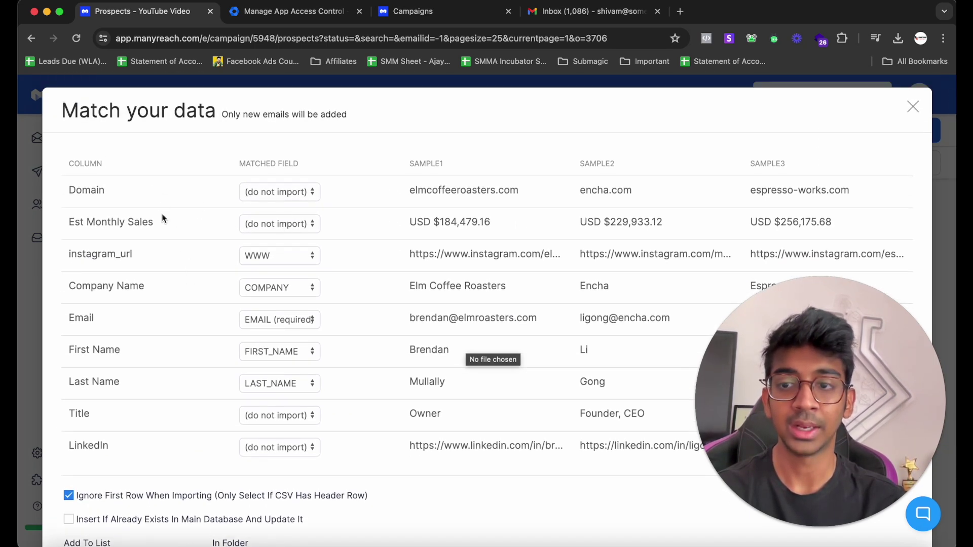
{"action": "scroll", "coordinate": [257, 289], "scroll_direction": "down", "scroll_amount": 3}
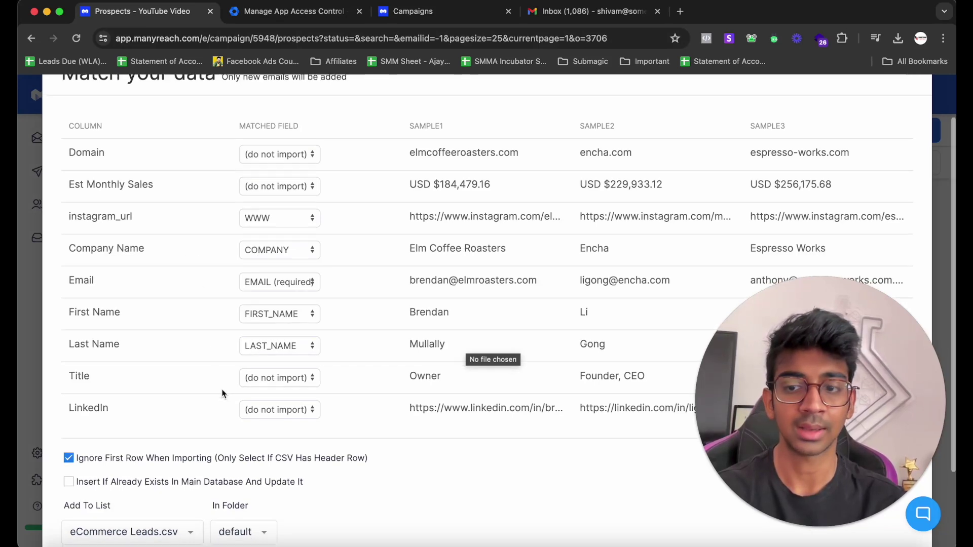
{"action": "scroll", "coordinate": [228, 391], "scroll_direction": "down", "scroll_amount": 5}
{"action": "left_click", "coordinate": [111, 357]}
{"action": "left_click", "coordinate": [111, 355]}
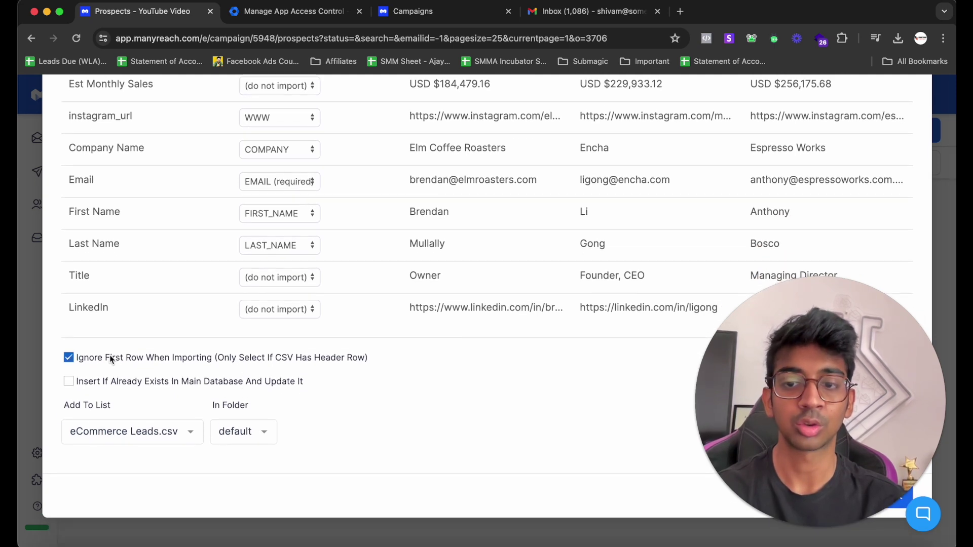
{"action": "left_click", "coordinate": [101, 383]}
{"action": "left_click_drag", "start_coordinate": [83, 381], "coordinate": [312, 385]}
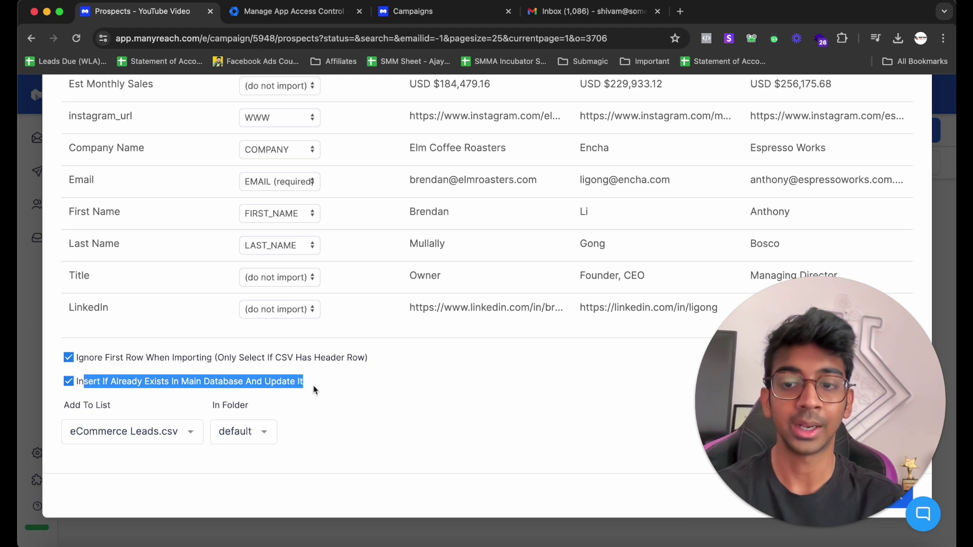
{"action": "left_click", "coordinate": [68, 381]}
{"action": "left_click_drag", "start_coordinate": [836, 420], "coordinate": [202, 431]}
{"action": "left_click", "coordinate": [884, 498]}
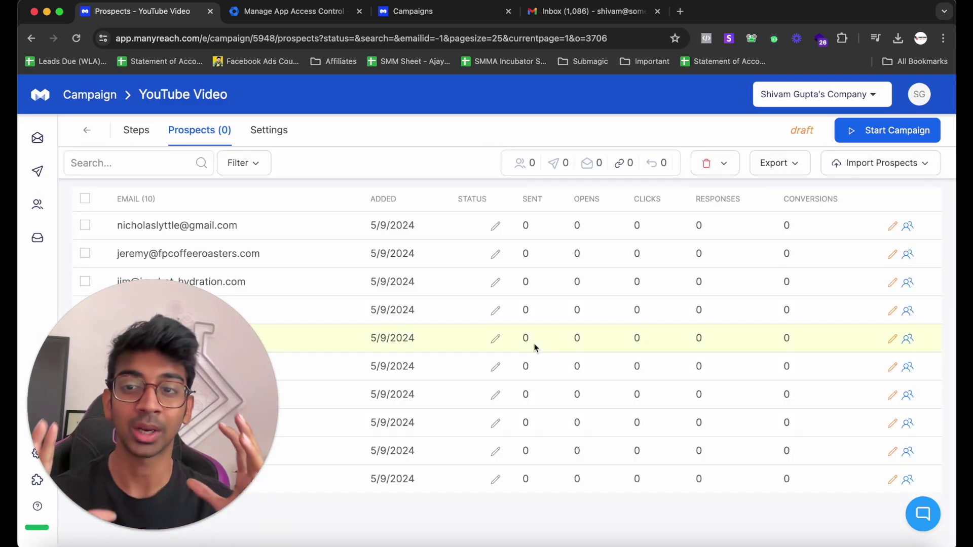
- Set the initial email subject to '{{FIRST_NAME}} <> YouTube Collaboration'
{"action": "left_click", "coordinate": [130, 138]}
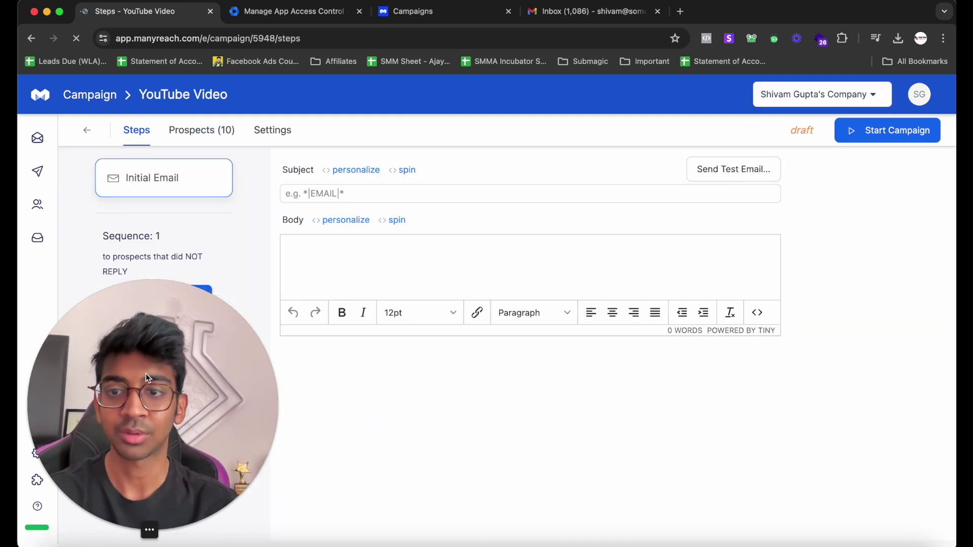
{"action": "left_click_drag", "start_coordinate": [145, 373], "coordinate": [808, 397]}
{"action": "left_click", "coordinate": [379, 195]}
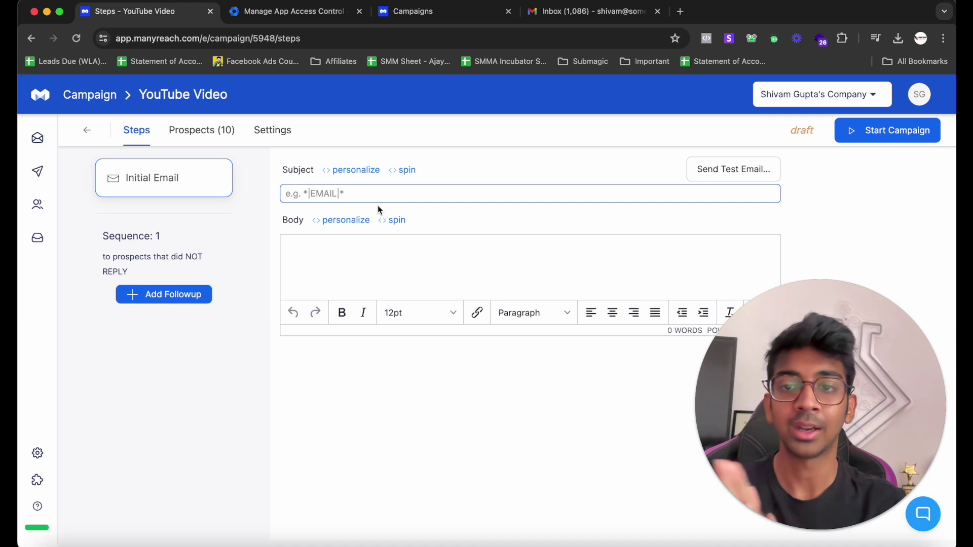
{"action": "left_click", "coordinate": [353, 175]}
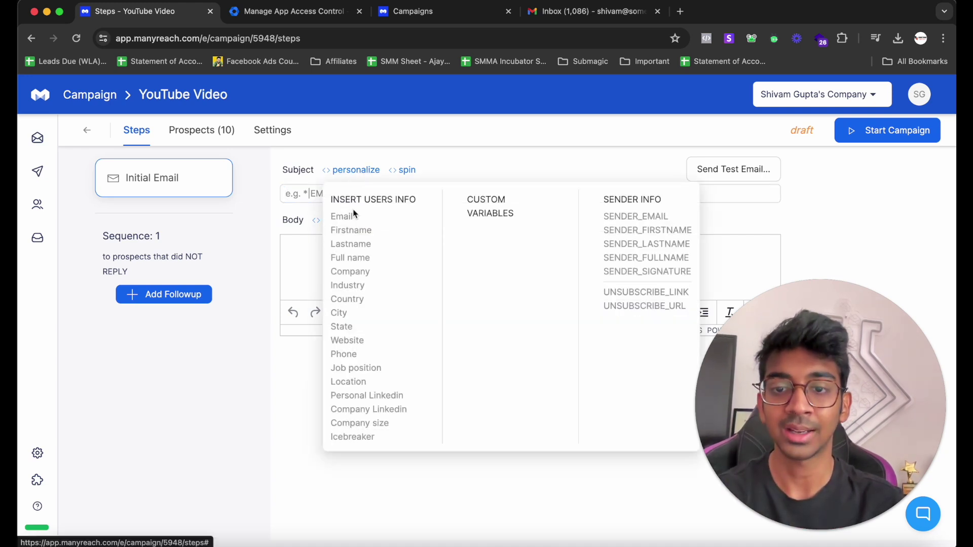
{"action": "left_click", "coordinate": [353, 229]}
{"action": "type", "text": "<> YouT"}
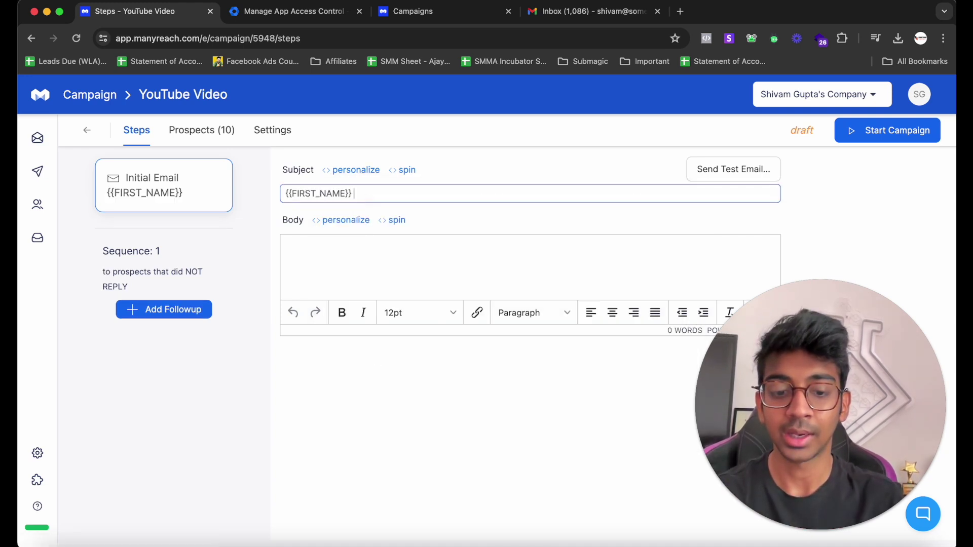
{"action": "type", "text": "ub"}
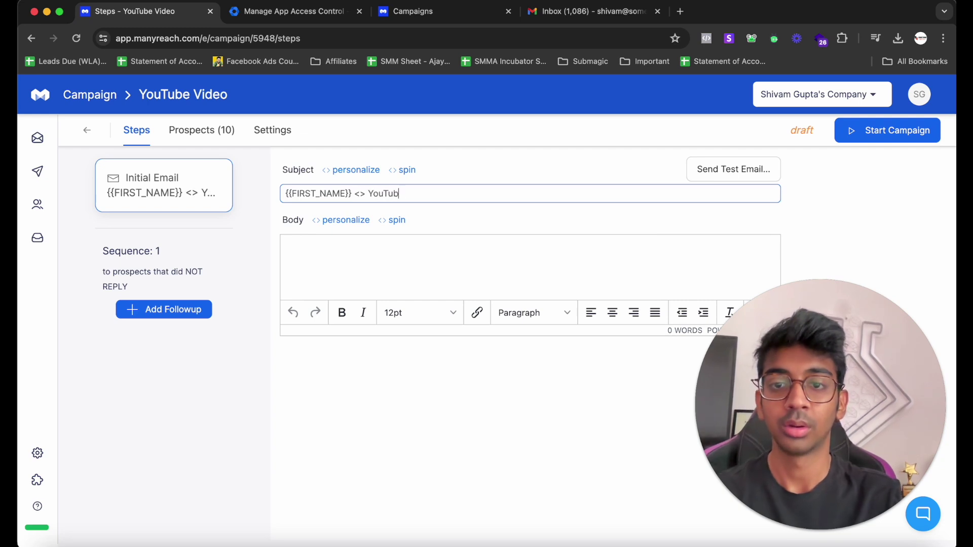
{"action": "type", "text": "e Collaboration"}
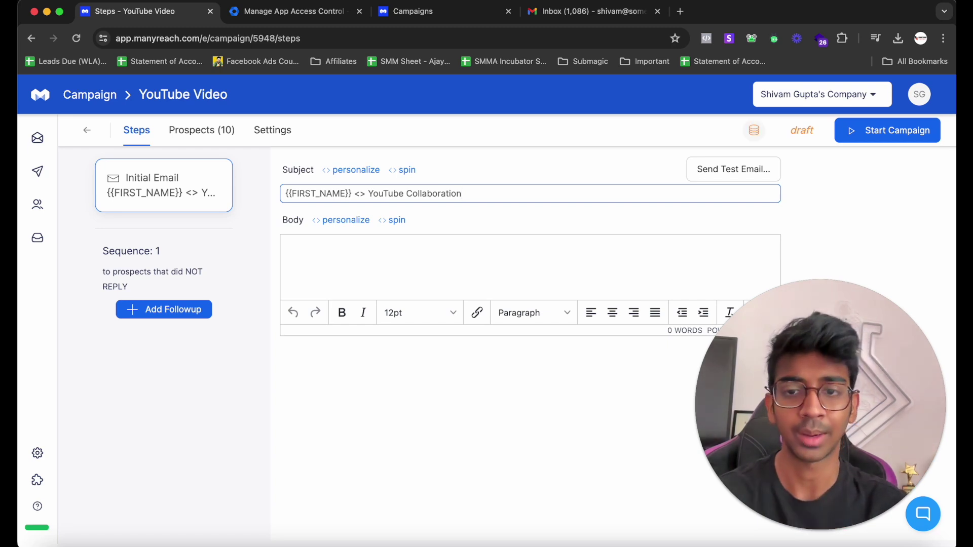
{"action": "left_click", "coordinate": [320, 269]}
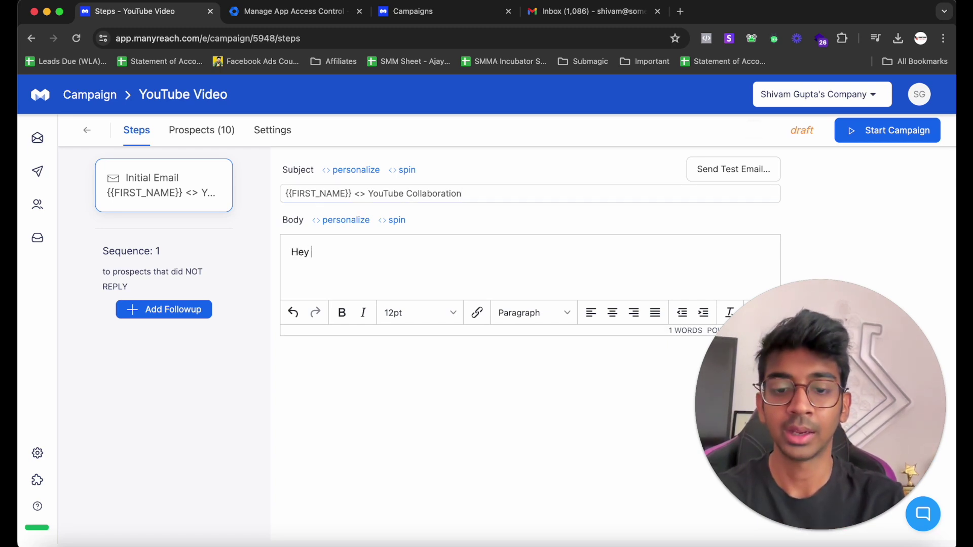
- Start the body with 'Hey {{FIRST_NAME}}', then add {{ICEBREAKER}} and paste the pitch lines
{"action": "left_click", "coordinate": [345, 220]}
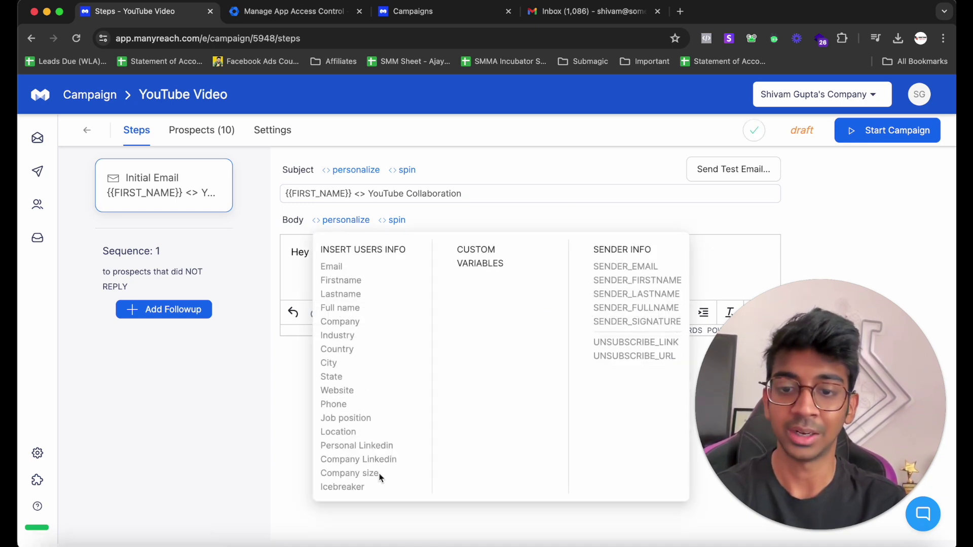
{"action": "left_click", "coordinate": [347, 282]}
{"action": "key", "text": "Return"}
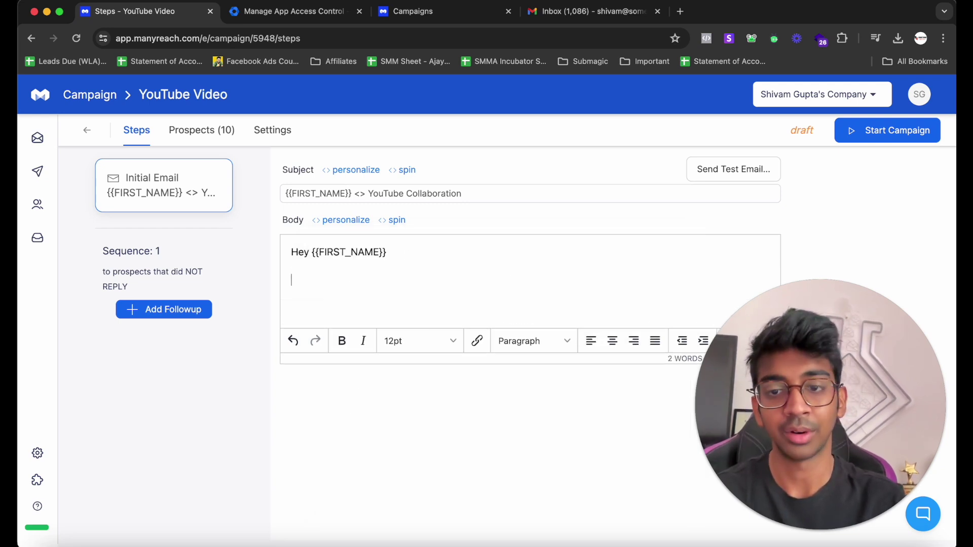
{"action": "left_click", "coordinate": [351, 223]}
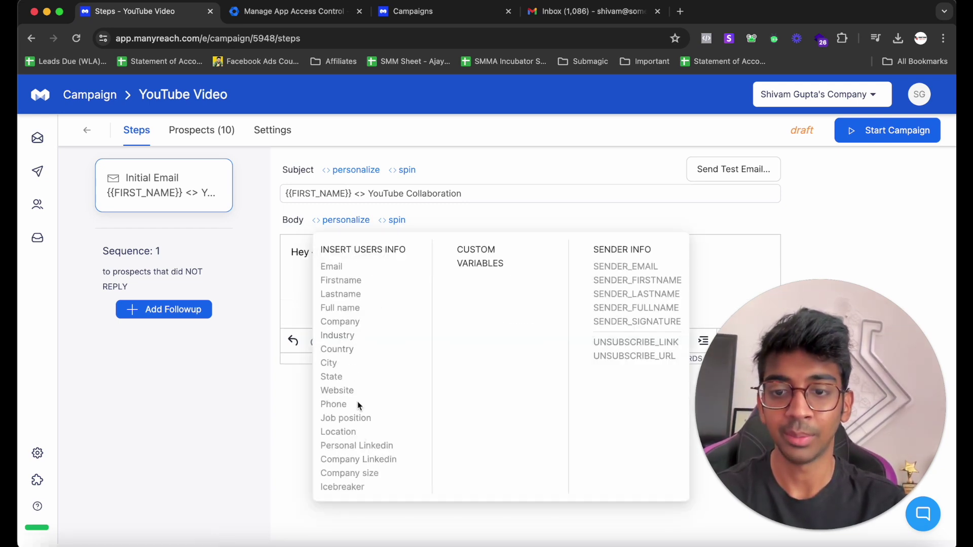
{"action": "left_click", "coordinate": [343, 487]}
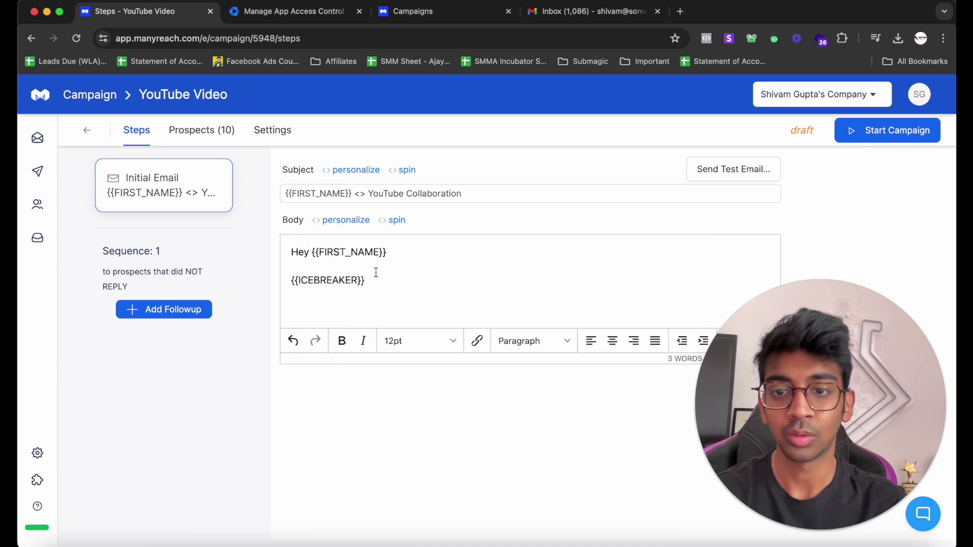
{"action": "type", "text": "Here's my .....   Let me know if this interests you  Best"}
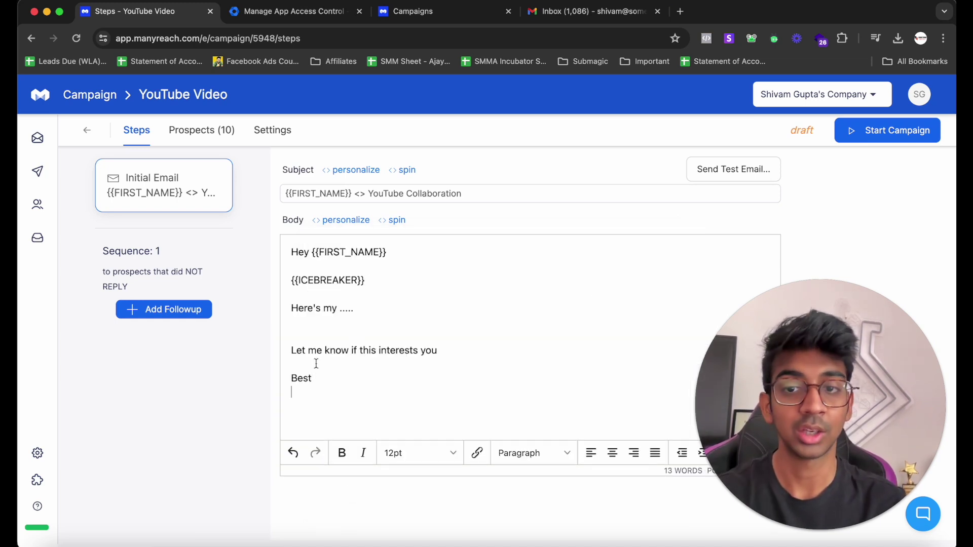
- Sign off with {{SENDER_FIRSTNAME}}, append {{UNSUBSCRIBE_LINK}}, and remove a stray blank line
{"action": "left_click", "coordinate": [342, 221]}
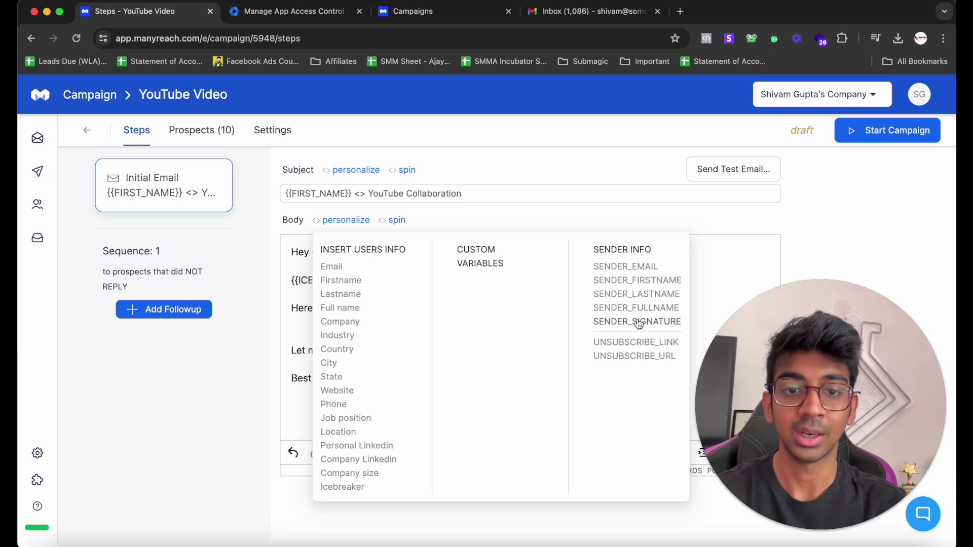
{"action": "left_click", "coordinate": [637, 281]}
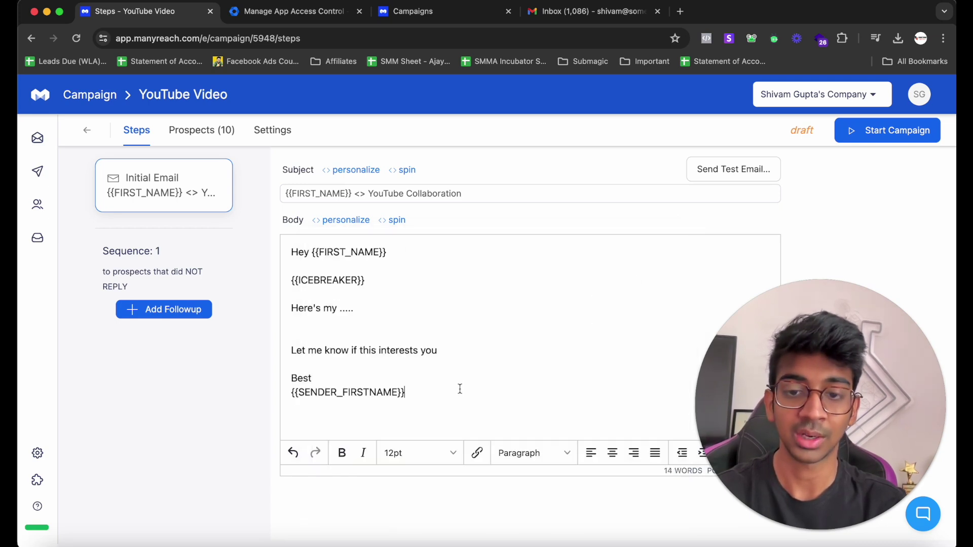
{"action": "key", "text": "Return"}
{"action": "key", "text": "Return"}
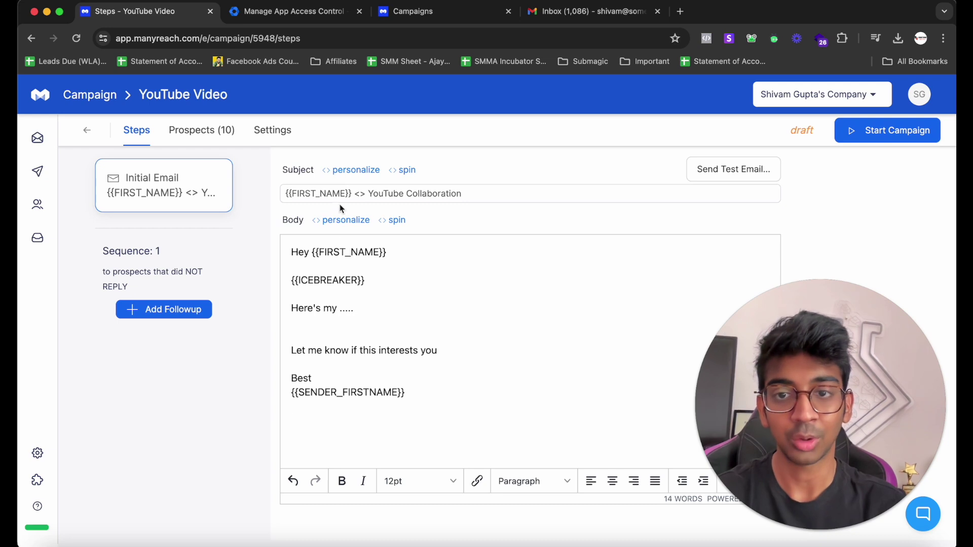
{"action": "left_click", "coordinate": [346, 219]}
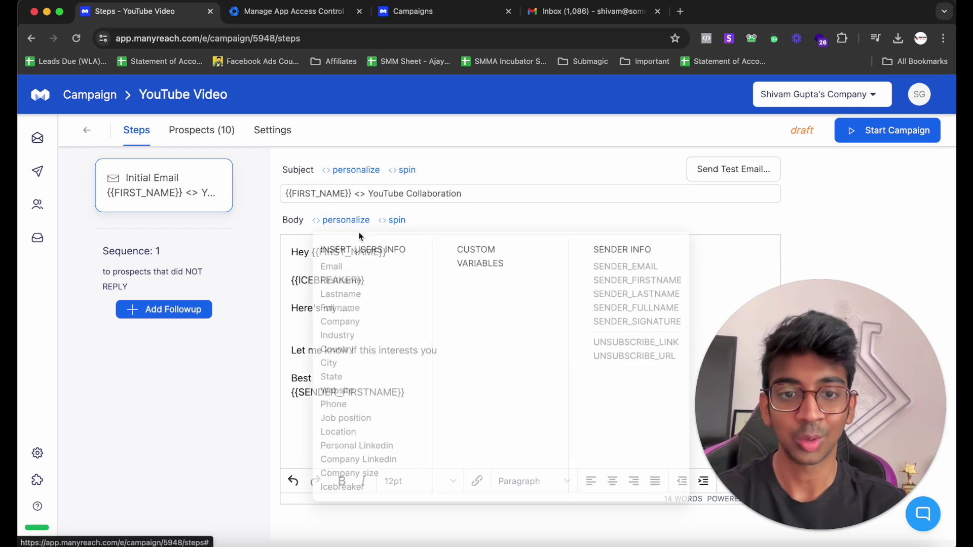
{"action": "left_click", "coordinate": [622, 344]}
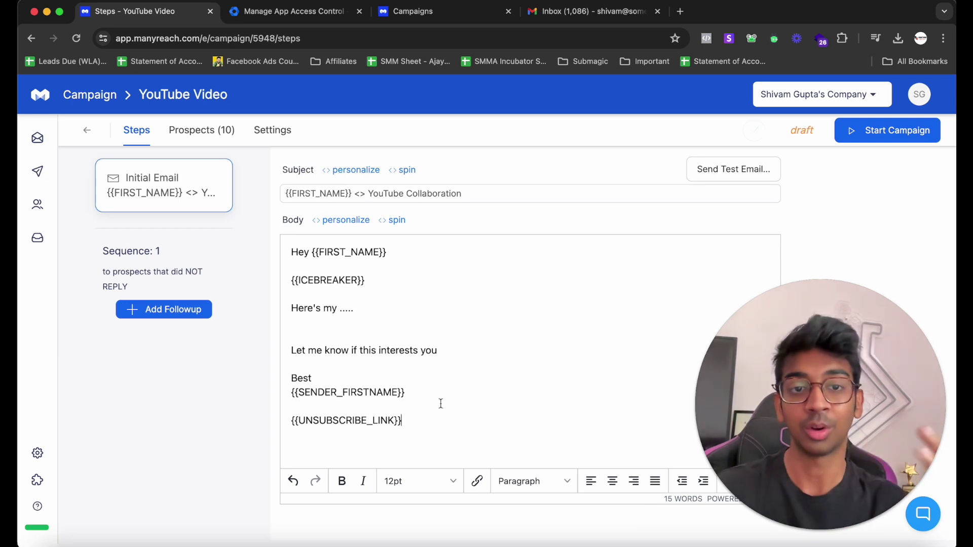
{"action": "left_click", "coordinate": [340, 331]}
{"action": "key", "text": "BackSpace"}
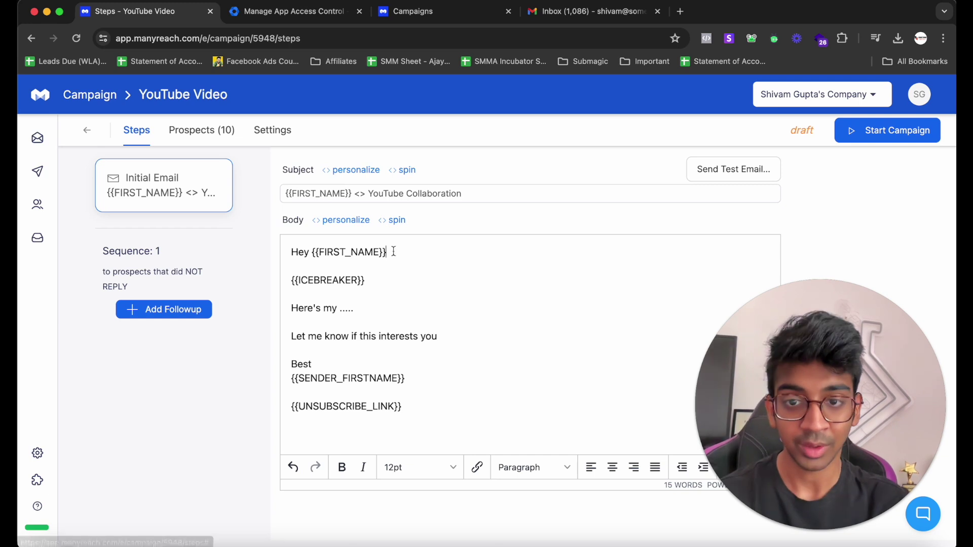
- Replace 'Hey {{FIRST_NAME}}' with a {|Hello|Hi|Good morning|} opening spin
{"action": "left_click", "coordinate": [398, 220]}
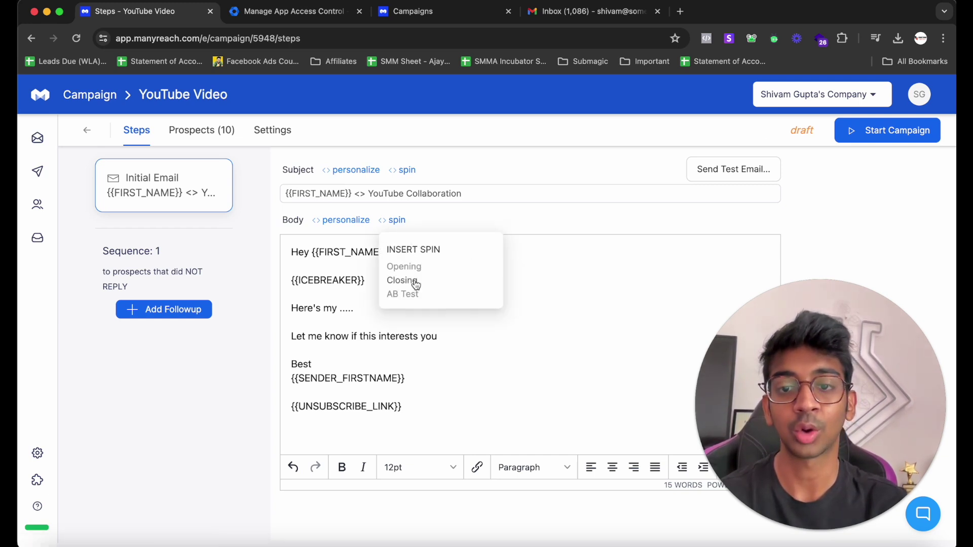
{"action": "left_click", "coordinate": [410, 269]}
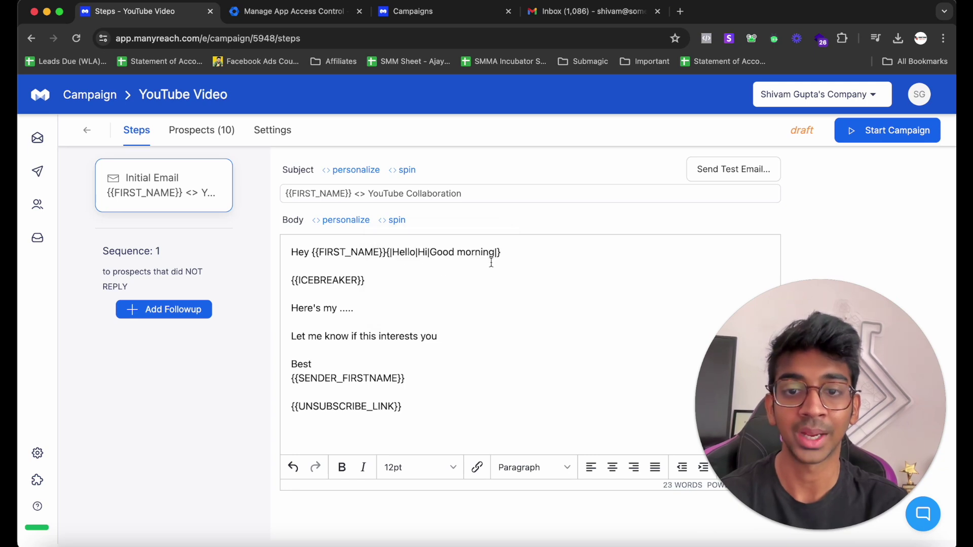
{"action": "left_click", "coordinate": [386, 253]}
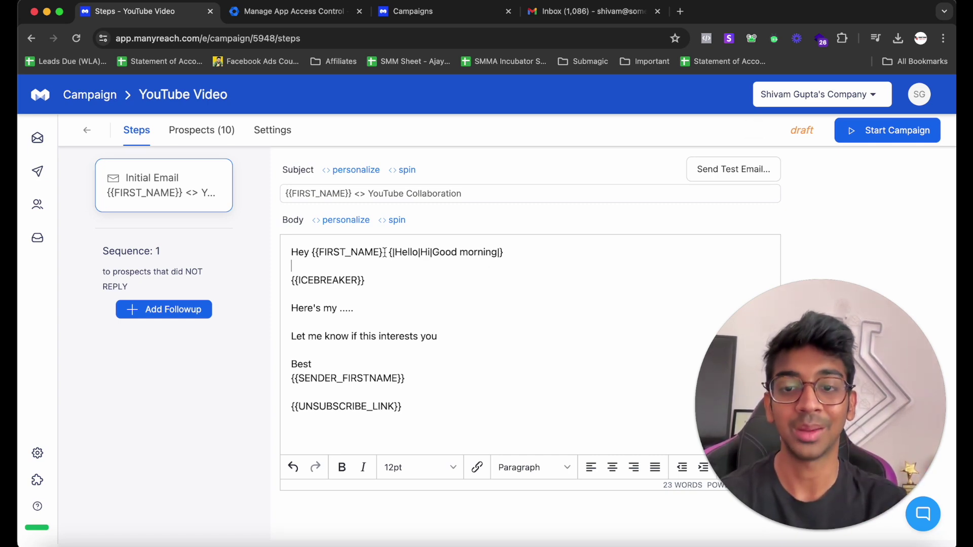
{"action": "left_click_drag", "start_coordinate": [389, 253], "coordinate": [269, 260]}
{"action": "key", "text": "BackSpace"}
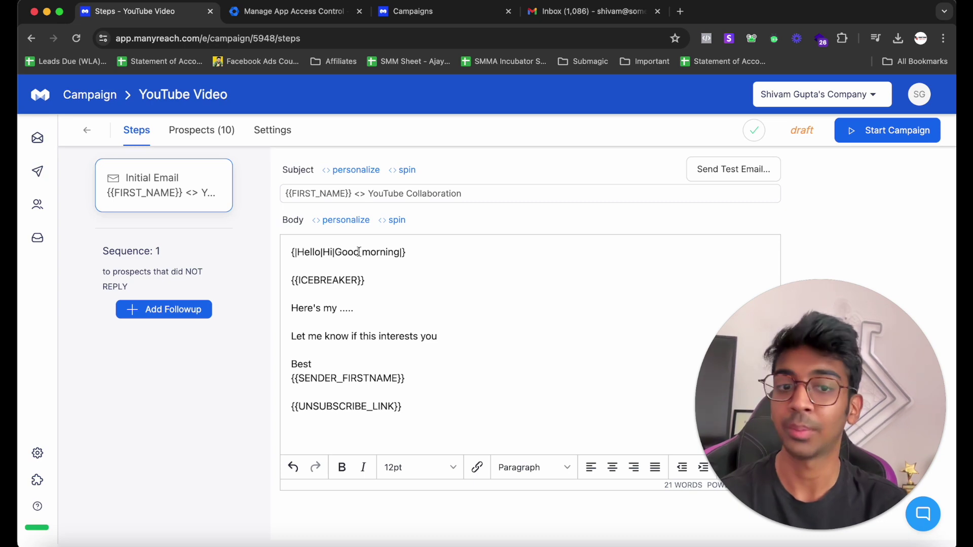
- Replace the 'Best' sign-off with a Closing spin on its own line above {{SENDER_FIRSTNAME}}
{"action": "left_click", "coordinate": [396, 220]}
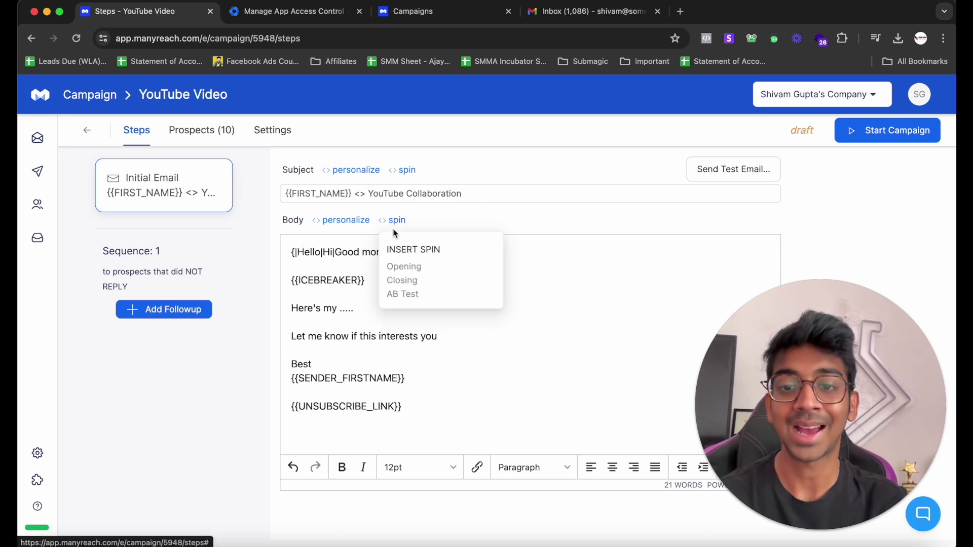
{"action": "left_click", "coordinate": [403, 278]}
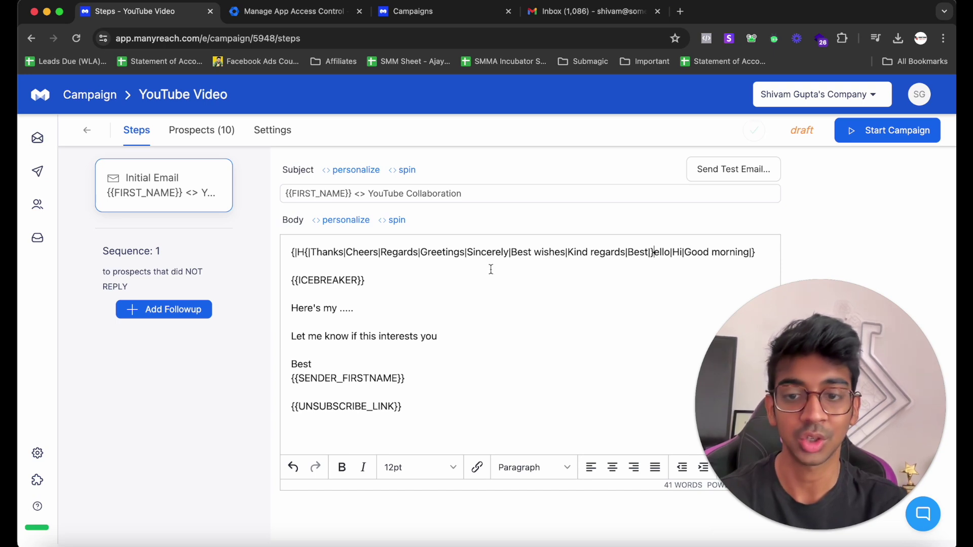
{"action": "key", "text": "super+z"}
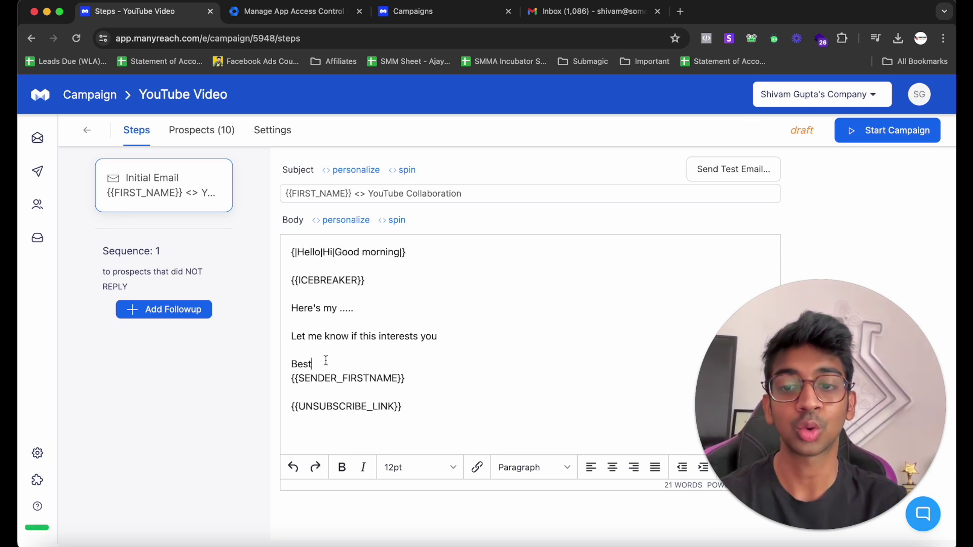
{"action": "key", "text": "BackSpace"}
{"action": "key", "text": "BackSpace"}
{"action": "key", "text": "BackSpace"}
{"action": "key", "text": "BackSpace"}
{"action": "key", "text": "BackSpace"}
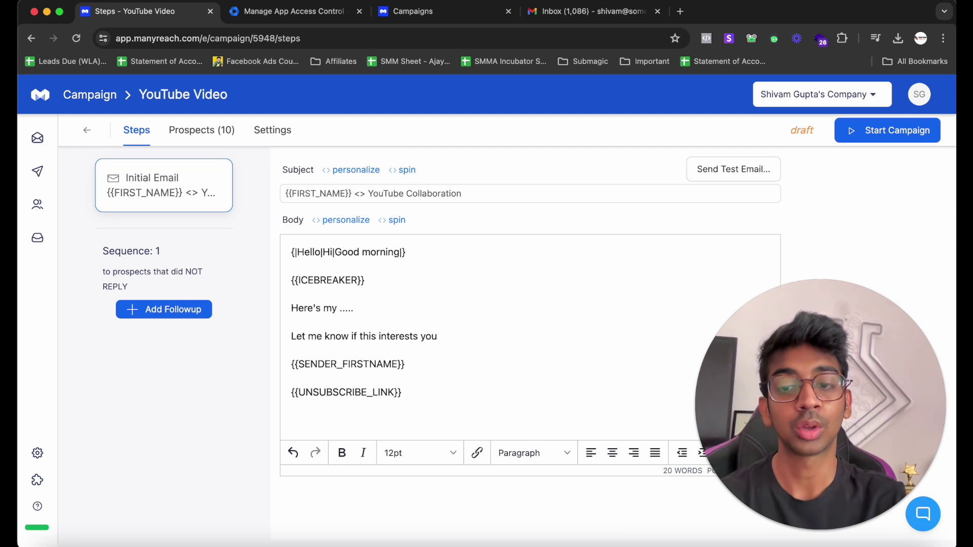
{"action": "key", "text": "Return"}
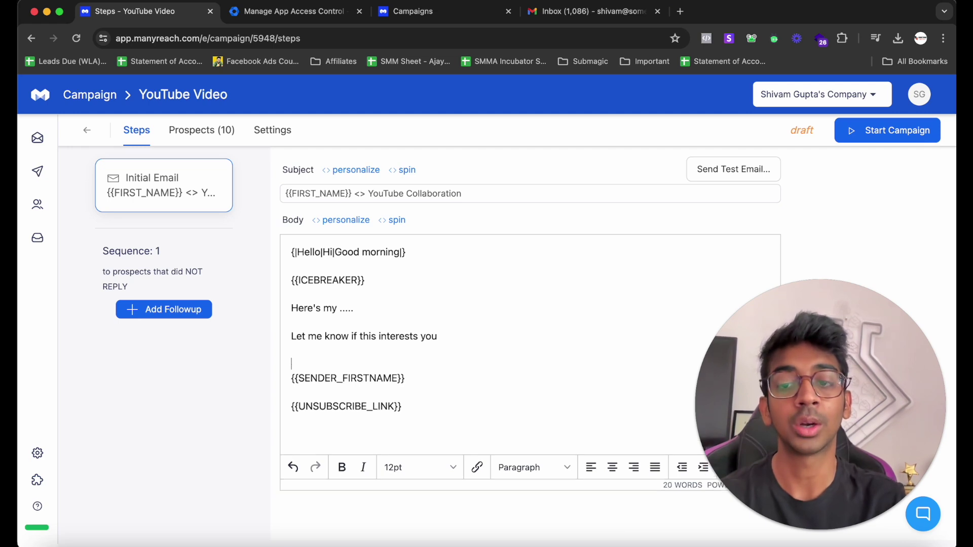
{"action": "left_click", "coordinate": [395, 219]}
{"action": "left_click", "coordinate": [408, 279]}
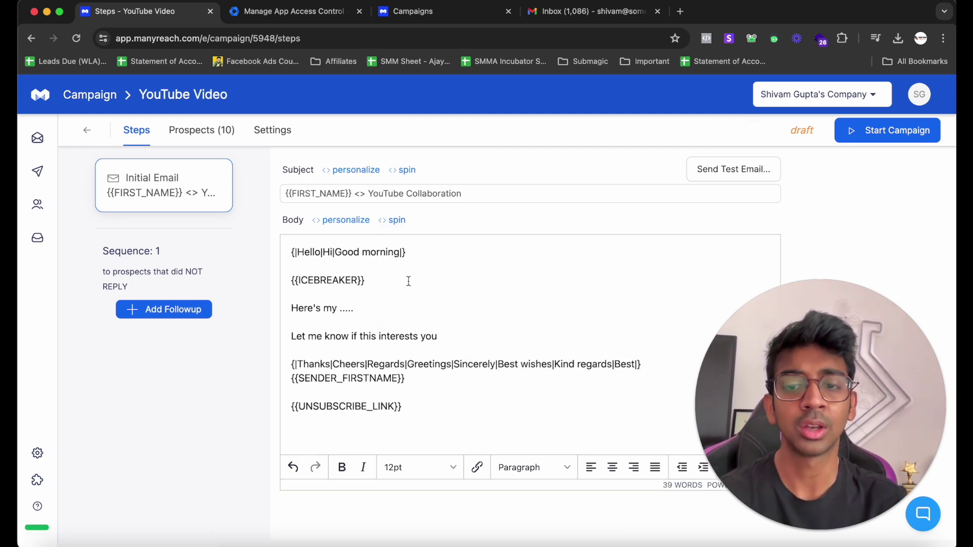
{"action": "left_click_drag", "start_coordinate": [405, 378], "coordinate": [309, 364]}
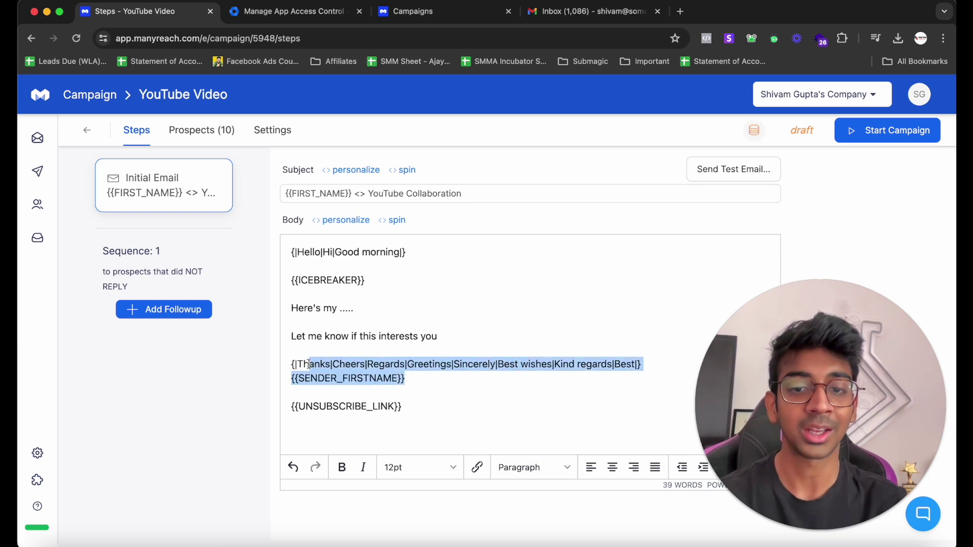
{"action": "left_click", "coordinate": [303, 364]}
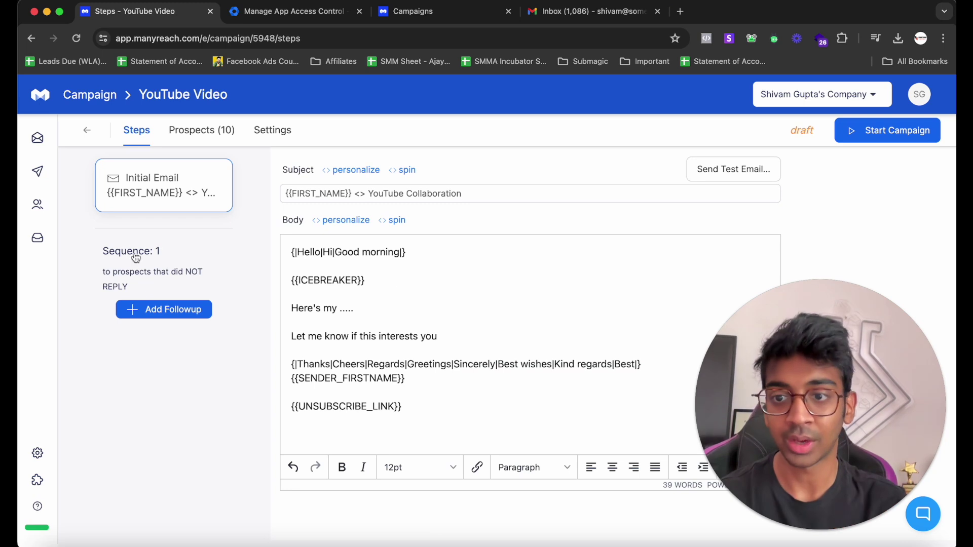
- Add Followup 1, sent in-thread 2 days later, with body 'Just bumping this up.'
{"action": "left_click", "coordinate": [162, 310]}
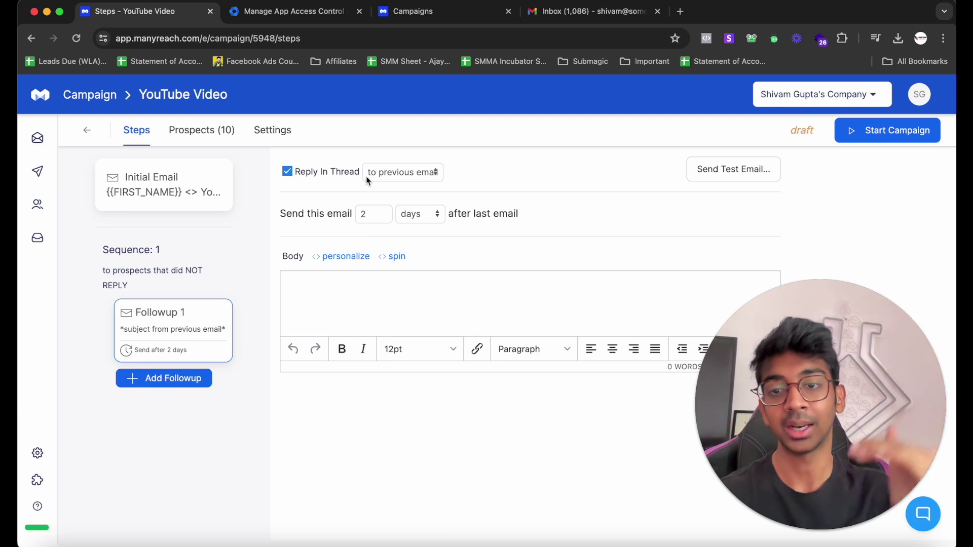
{"action": "left_click", "coordinate": [393, 299]}
{"action": "type", "text": "Just bumping this up."}
{"action": "left_click", "coordinate": [208, 130]}
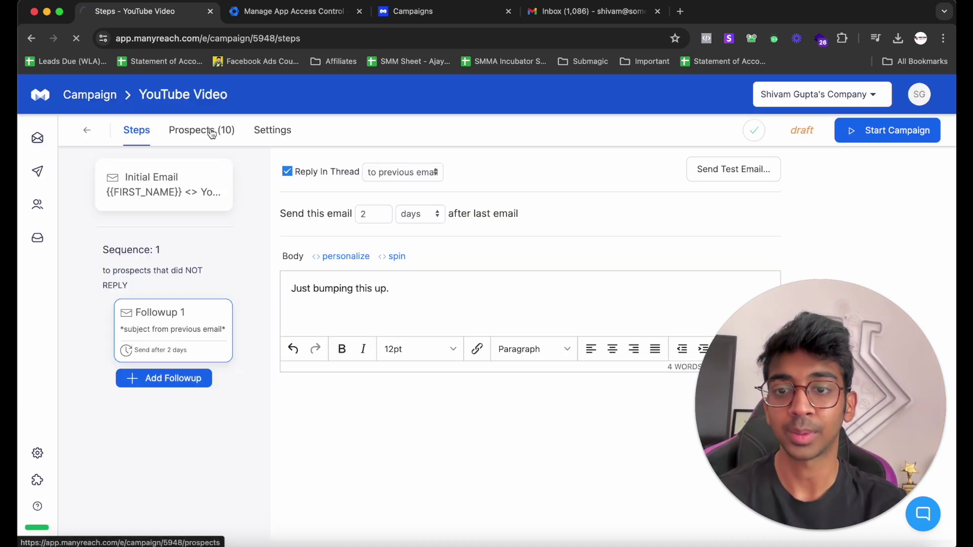
- In the YouTube Video campaign Settings, enter 5000 as the campaign prospect value, leaving the folder unset
{"action": "left_click", "coordinate": [212, 133]}
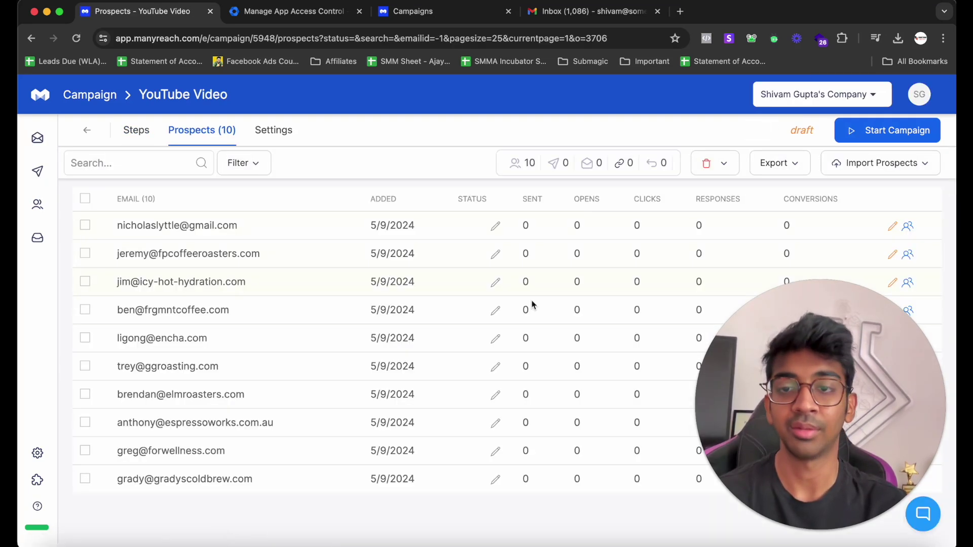
{"action": "left_click", "coordinate": [277, 131]}
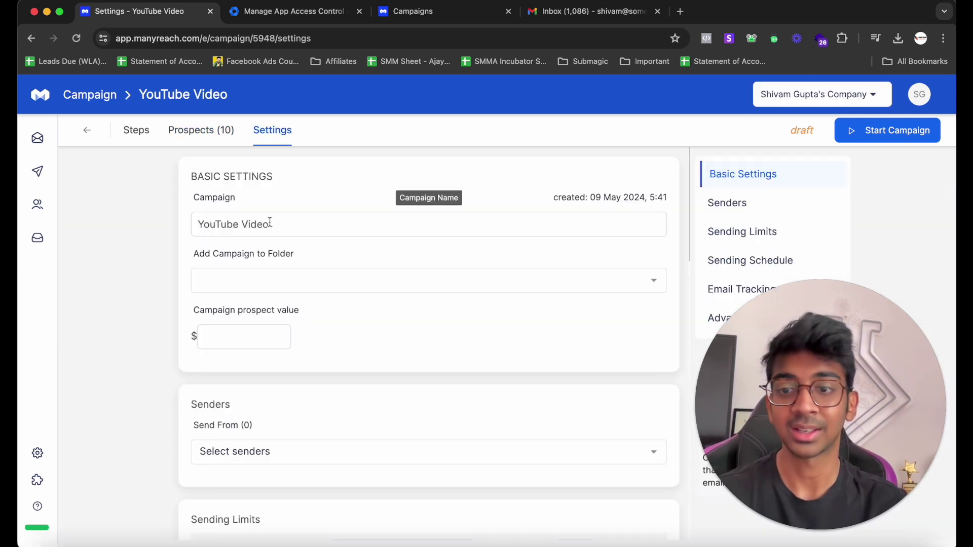
{"action": "scroll", "coordinate": [306, 294], "scroll_direction": "down", "scroll_amount": 2}
{"action": "left_click", "coordinate": [295, 232]}
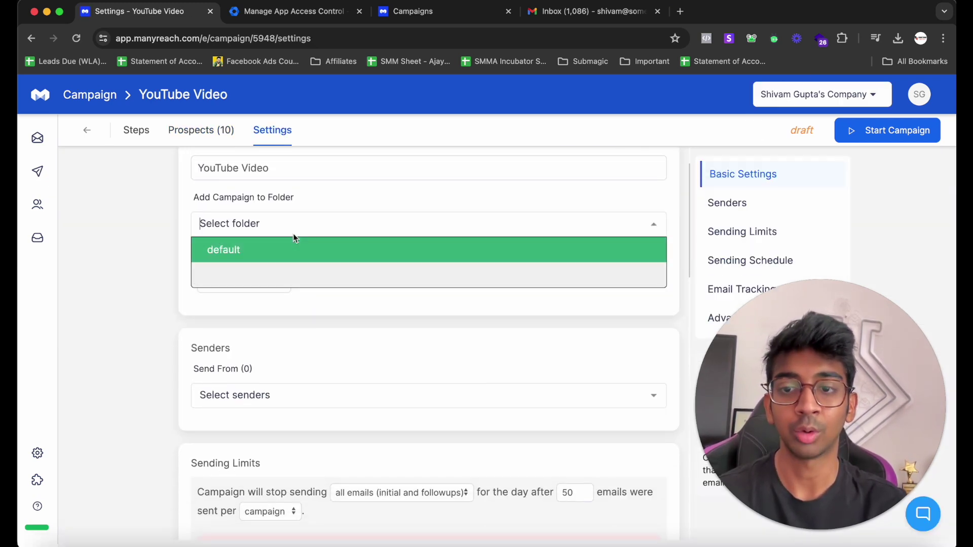
{"action": "left_click", "coordinate": [295, 250]}
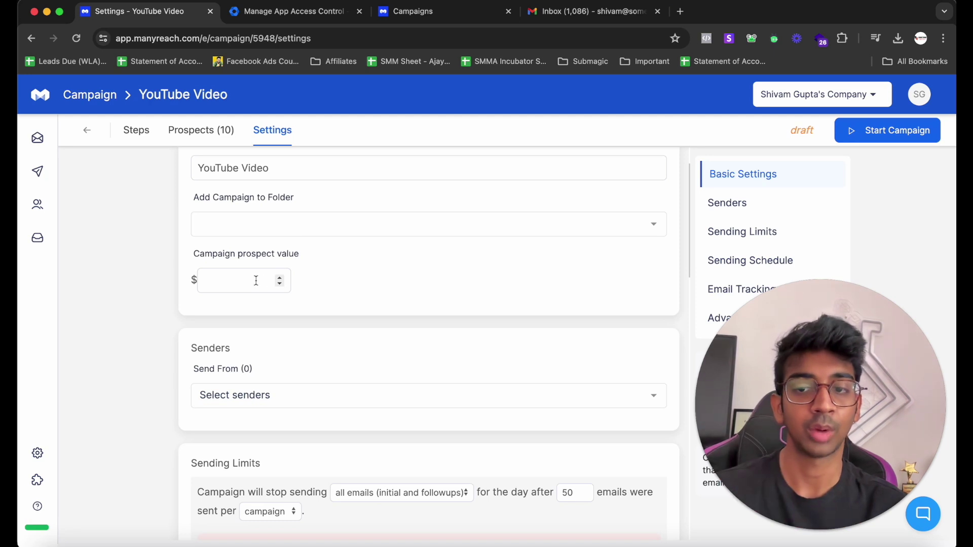
{"action": "left_click", "coordinate": [238, 287]}
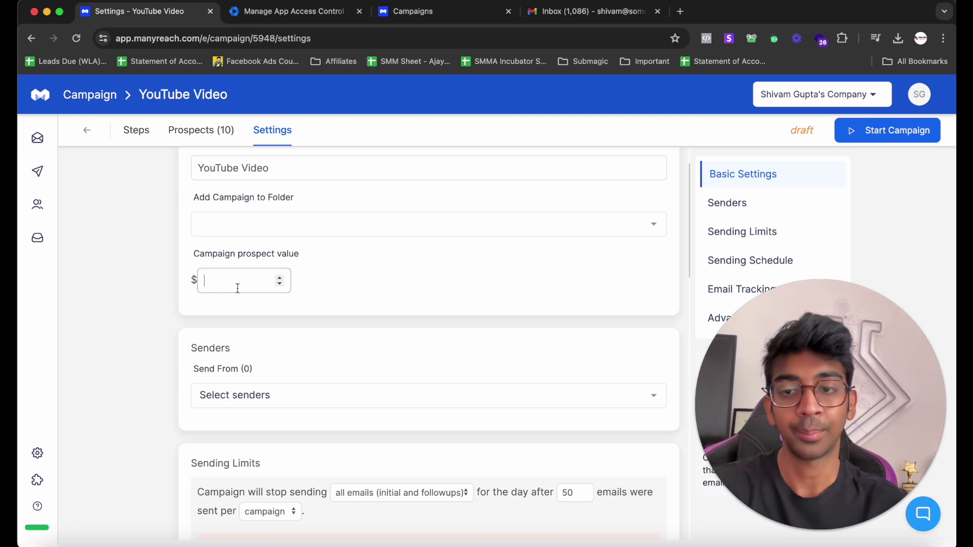
{"action": "type", "text": "5000"}
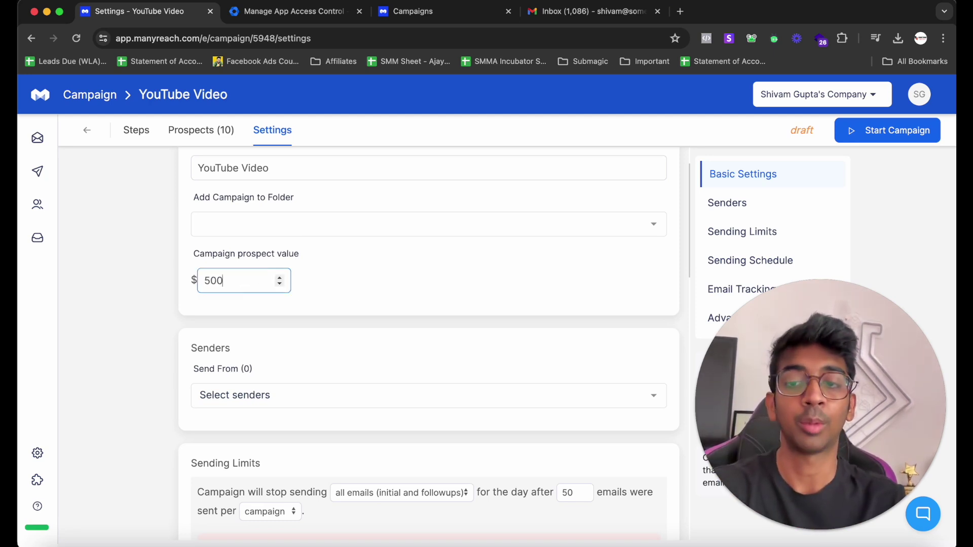
{"action": "left_click", "coordinate": [333, 308]}
- Add the connected mailbox as the campaign's sender
{"action": "scroll", "coordinate": [333, 307], "scroll_direction": "down", "scroll_amount": 2}
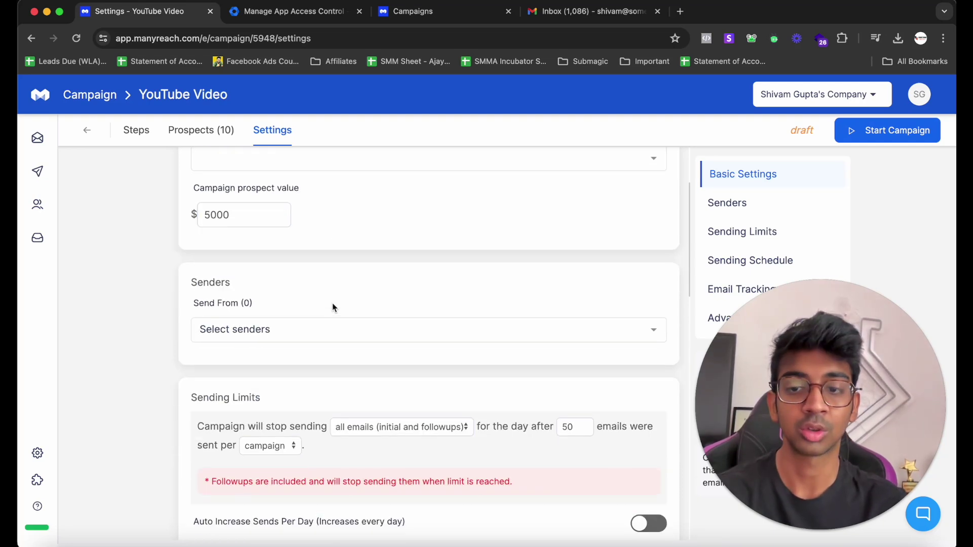
{"action": "left_click", "coordinate": [321, 329]}
{"action": "left_click", "coordinate": [314, 378]}
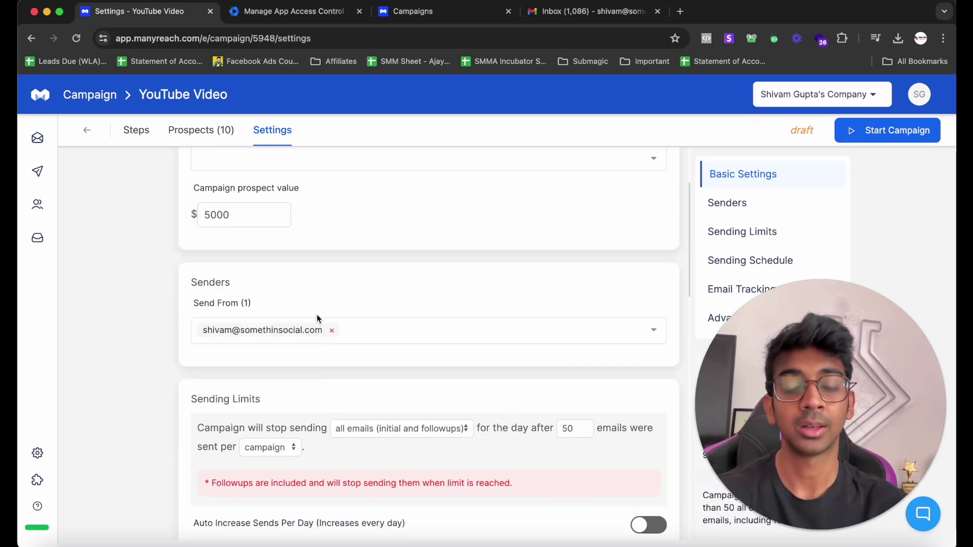
- Keep the limit at 50 emails a day per campaign, counting initial emails and follow-ups
{"action": "scroll", "coordinate": [335, 315], "scroll_direction": "down", "scroll_amount": 3}
{"action": "left_click_drag", "start_coordinate": [198, 330], "coordinate": [361, 336]}
{"action": "left_click_drag", "start_coordinate": [477, 331], "coordinate": [586, 347]}
{"action": "left_click", "coordinate": [395, 348]}
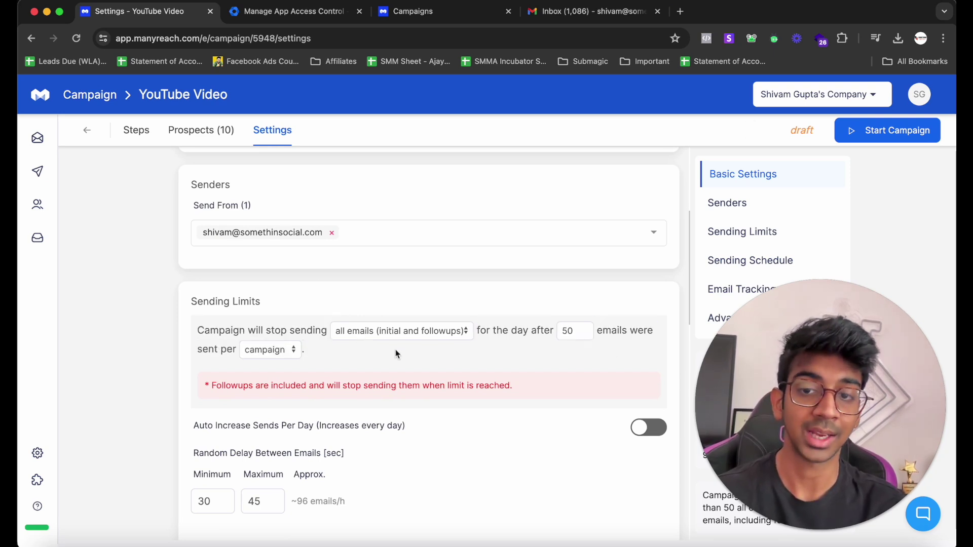
{"action": "scroll", "coordinate": [366, 351], "scroll_direction": "down", "scroll_amount": 1}
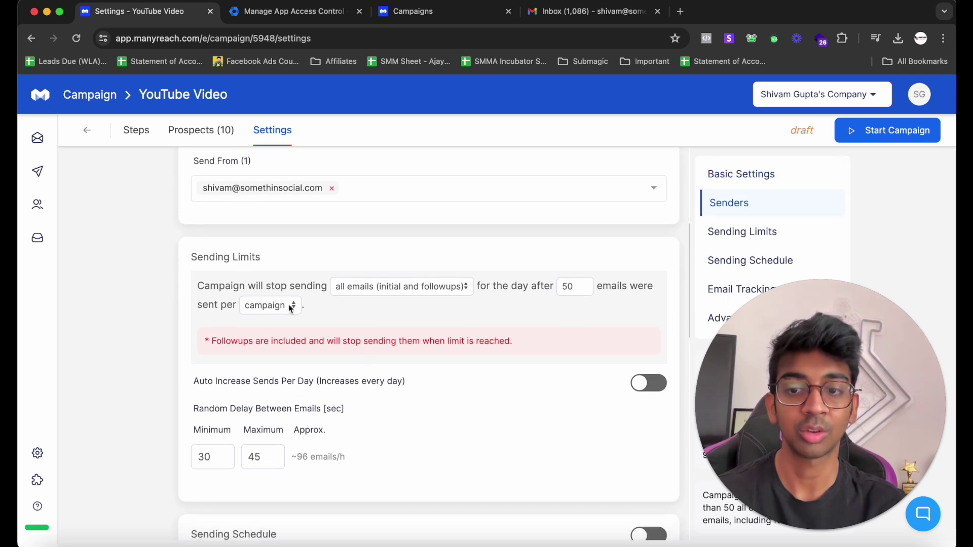
{"action": "left_click", "coordinate": [392, 285]}
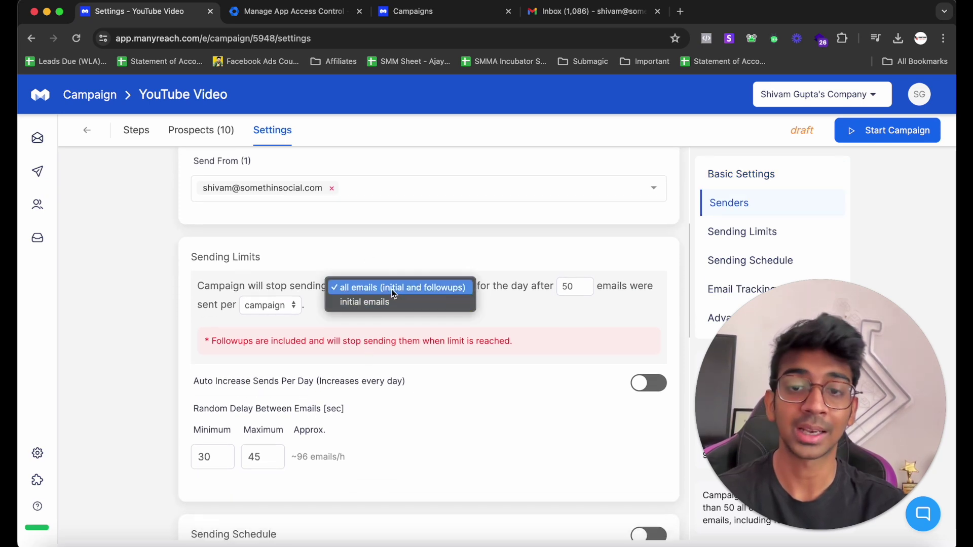
{"action": "left_click", "coordinate": [395, 287]}
{"action": "left_click", "coordinate": [262, 305]}
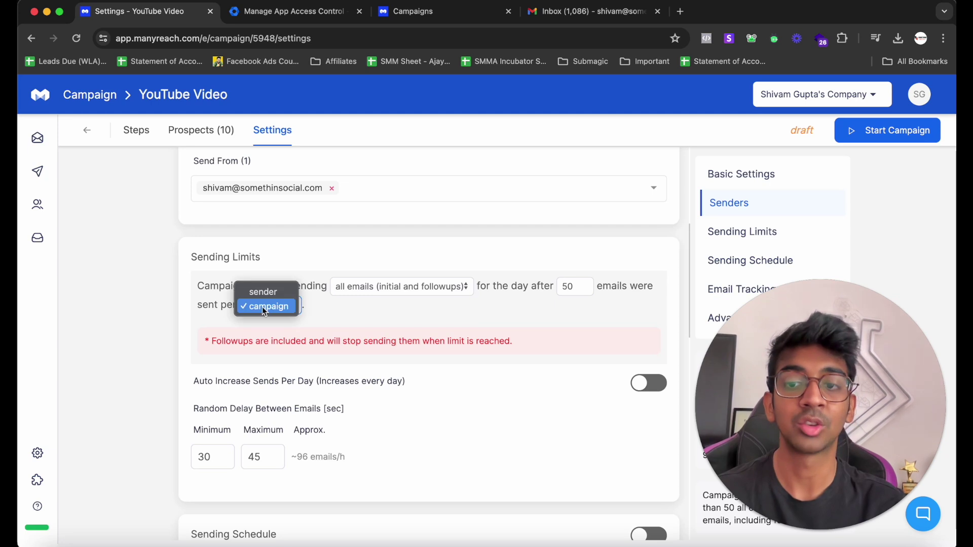
{"action": "left_click", "coordinate": [368, 327]}
{"action": "scroll", "coordinate": [409, 323], "scroll_direction": "down", "scroll_amount": 1}
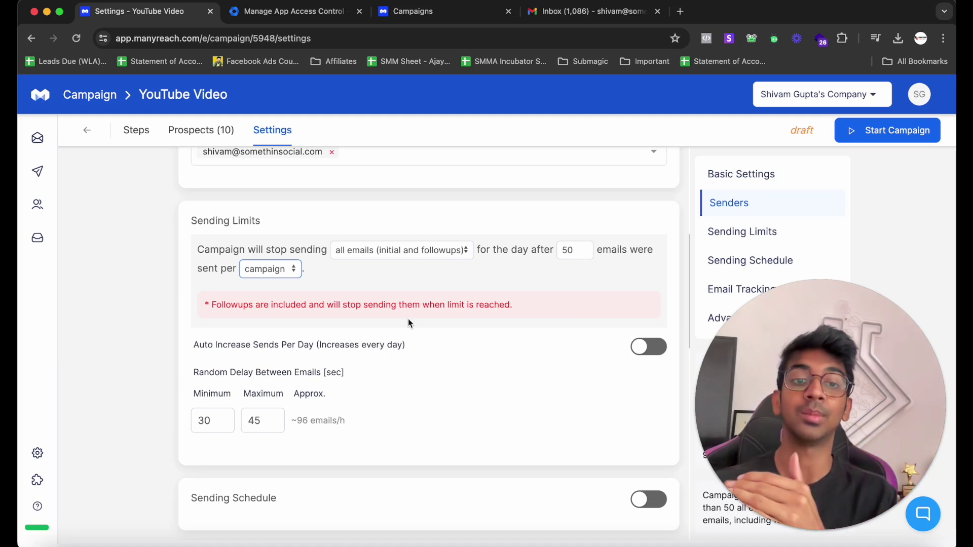
{"action": "scroll", "coordinate": [409, 323], "scroll_direction": "down", "scroll_amount": 2}
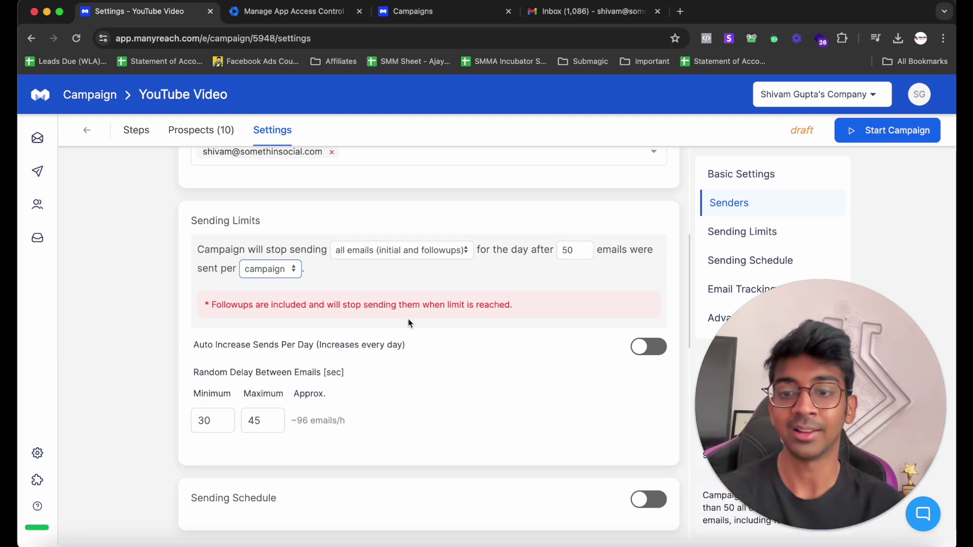
{"action": "mouse_move", "coordinate": [378, 318]}
{"action": "left_click", "coordinate": [225, 313]}
{"action": "triple_click", "coordinate": [225, 313]}
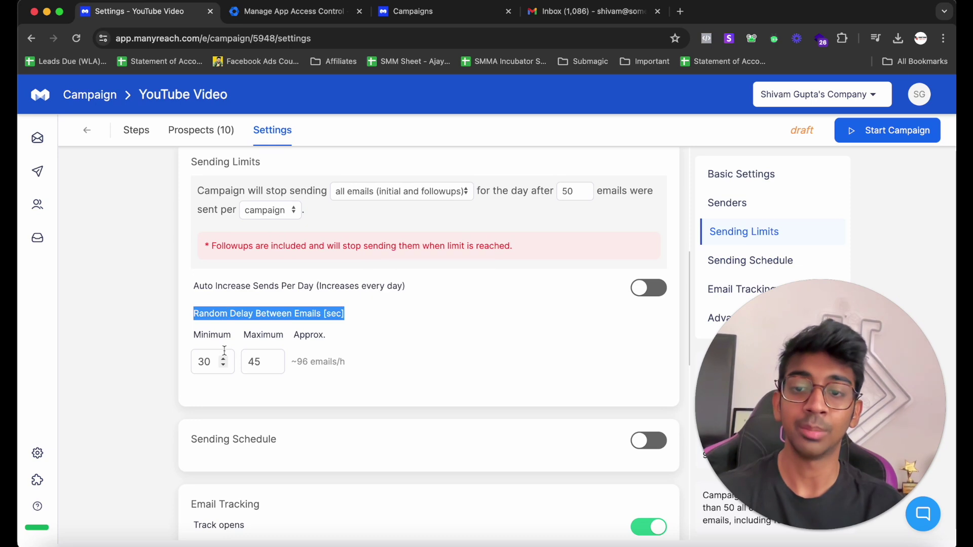
{"action": "left_click", "coordinate": [259, 362]}
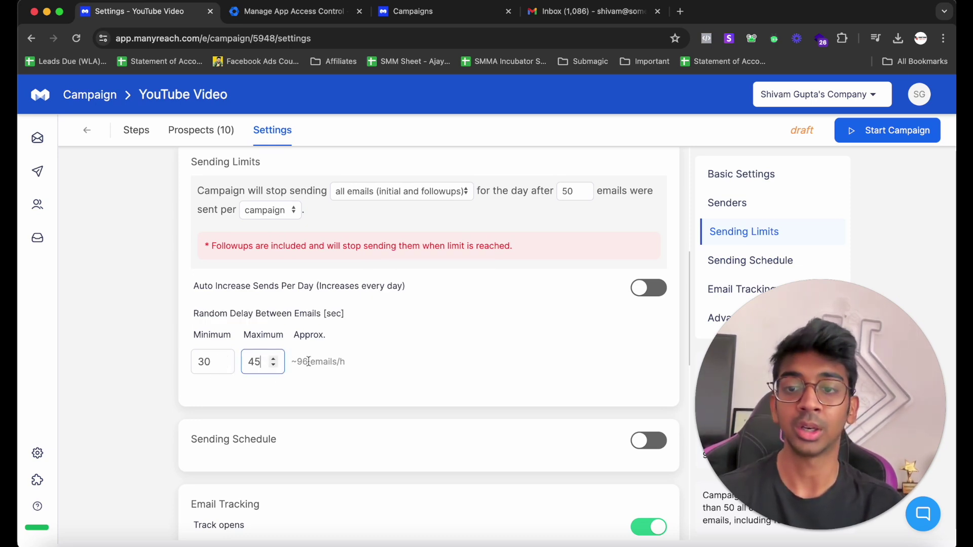
{"action": "triple_click", "coordinate": [259, 292]}
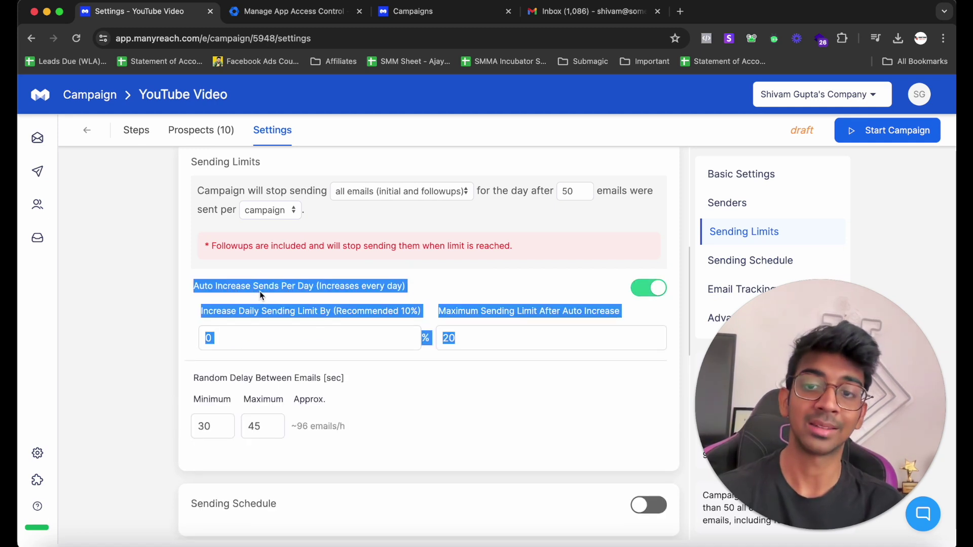
{"action": "left_click", "coordinate": [260, 292]}
{"action": "scroll", "coordinate": [422, 354], "scroll_direction": "down", "scroll_amount": 3}
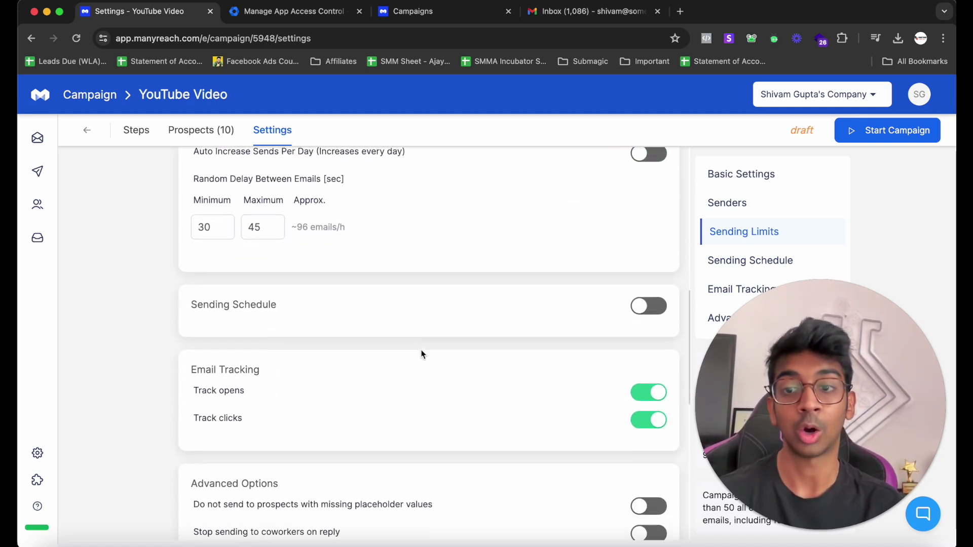
{"action": "left_click", "coordinate": [654, 302]}
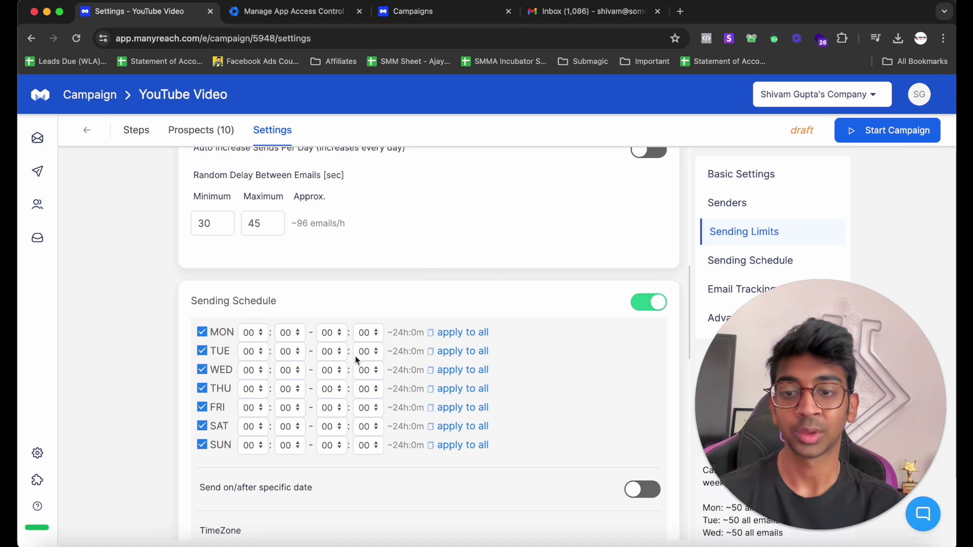
{"action": "scroll", "coordinate": [449, 261], "scroll_direction": "down", "scroll_amount": 2}
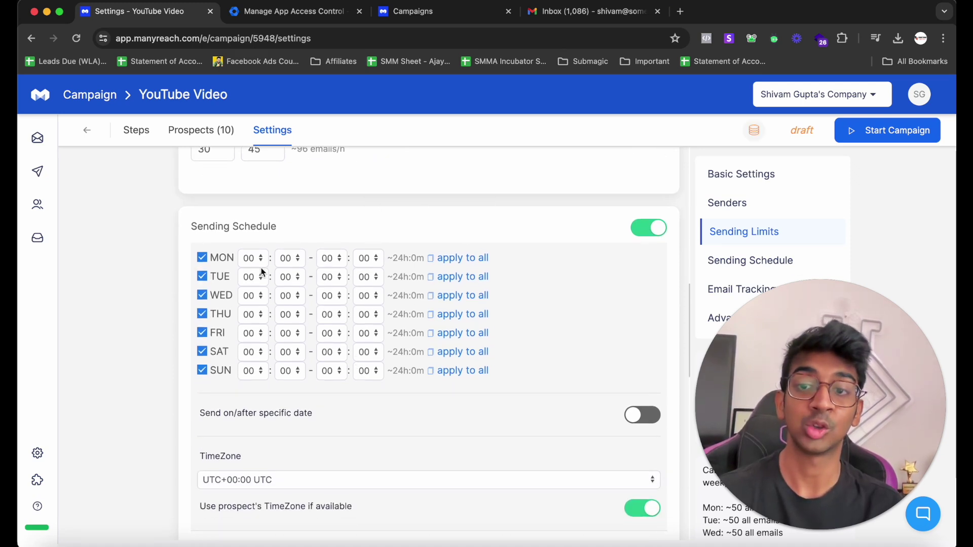
{"action": "left_click", "coordinate": [650, 228]}
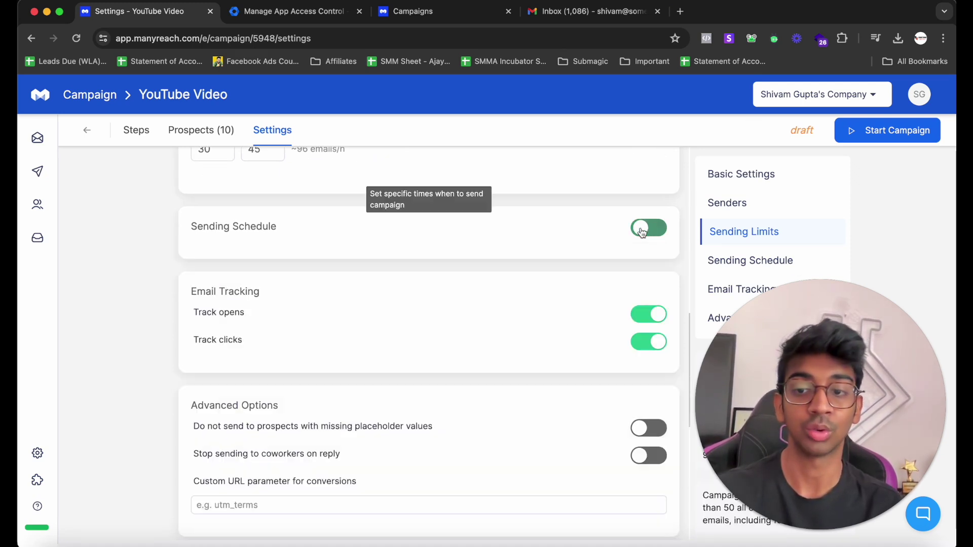
{"action": "scroll", "coordinate": [397, 328], "scroll_direction": "down", "scroll_amount": 2}
- Toggle Track opens and the missing-placeholder skip option off and back to their original states
{"action": "left_click", "coordinate": [235, 264]}
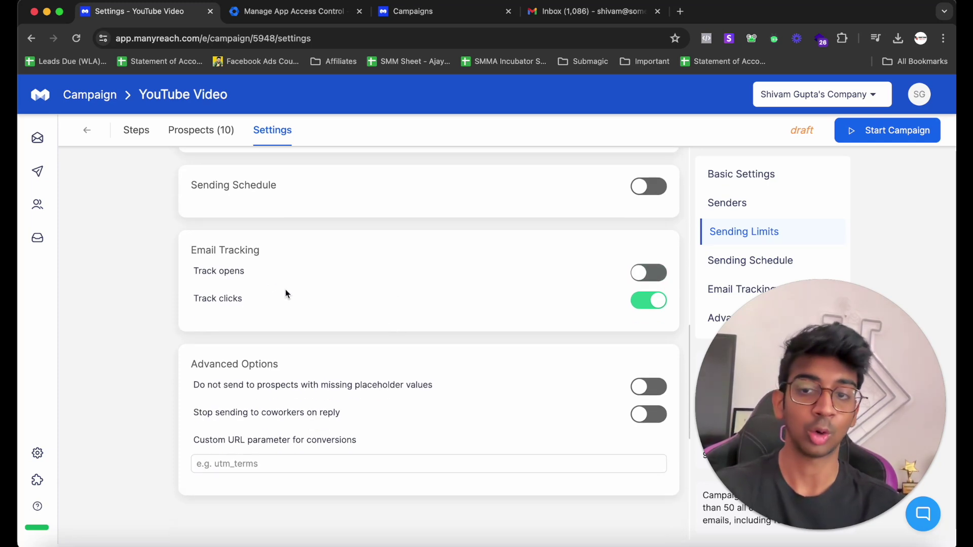
{"action": "left_click", "coordinate": [247, 271]}
{"action": "scroll", "coordinate": [369, 322], "scroll_direction": "down", "scroll_amount": 2}
{"action": "left_click_drag", "start_coordinate": [195, 307], "coordinate": [388, 322]}
{"action": "left_click", "coordinate": [406, 311]}
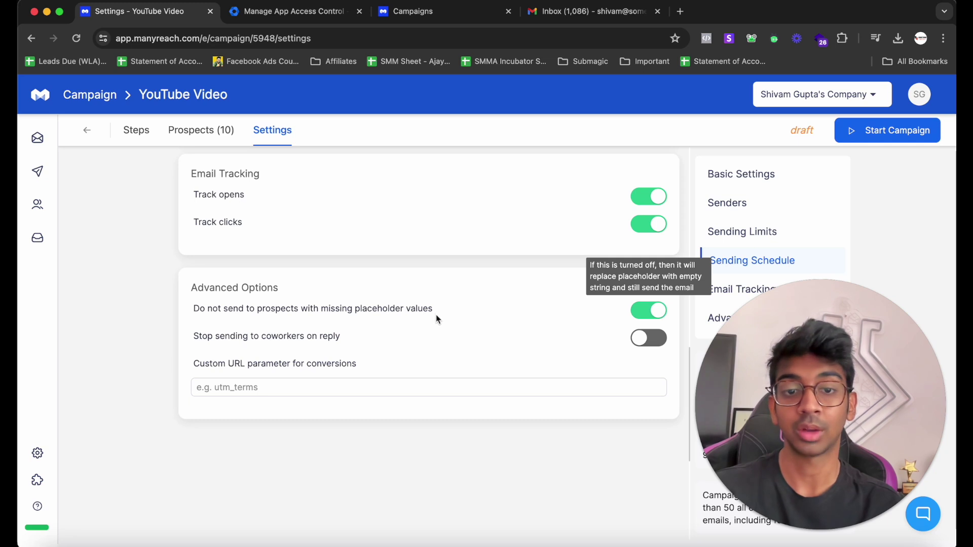
{"action": "left_click", "coordinate": [424, 315]}
- Leave the conversions URL parameter empty and bring up the account and workspace switcher
{"action": "mouse_move", "coordinate": [435, 346]}
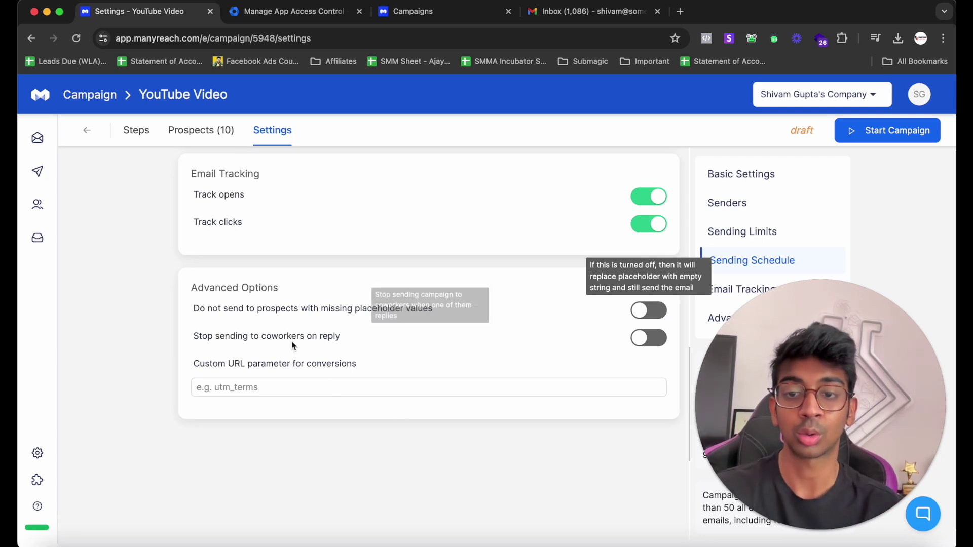
{"action": "left_click_drag", "start_coordinate": [264, 364], "coordinate": [344, 365]}
{"action": "left_click", "coordinate": [343, 404]}
{"action": "left_click", "coordinate": [339, 390]}
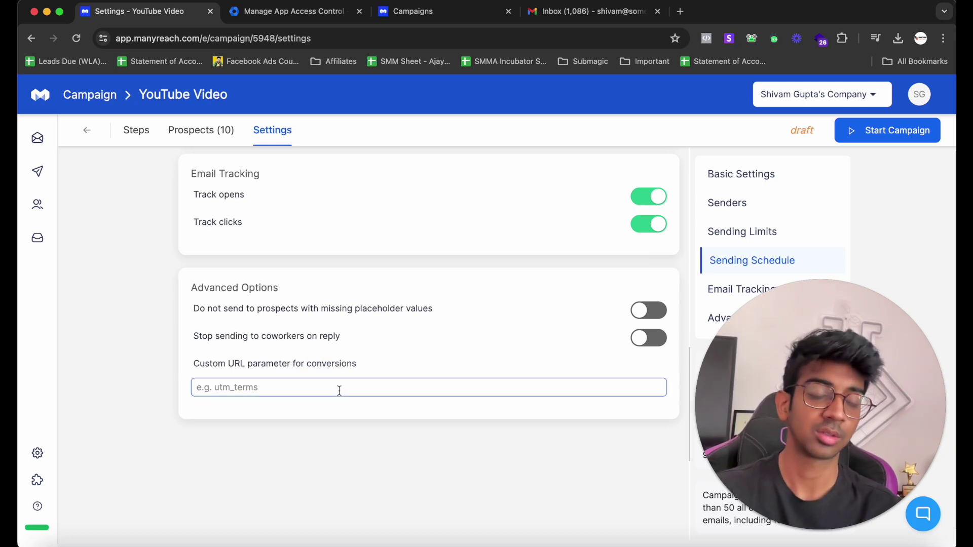
{"action": "scroll", "coordinate": [430, 425], "scroll_direction": "down", "scroll_amount": 3}
{"action": "scroll", "coordinate": [431, 425], "scroll_direction": "down", "scroll_amount": 3}
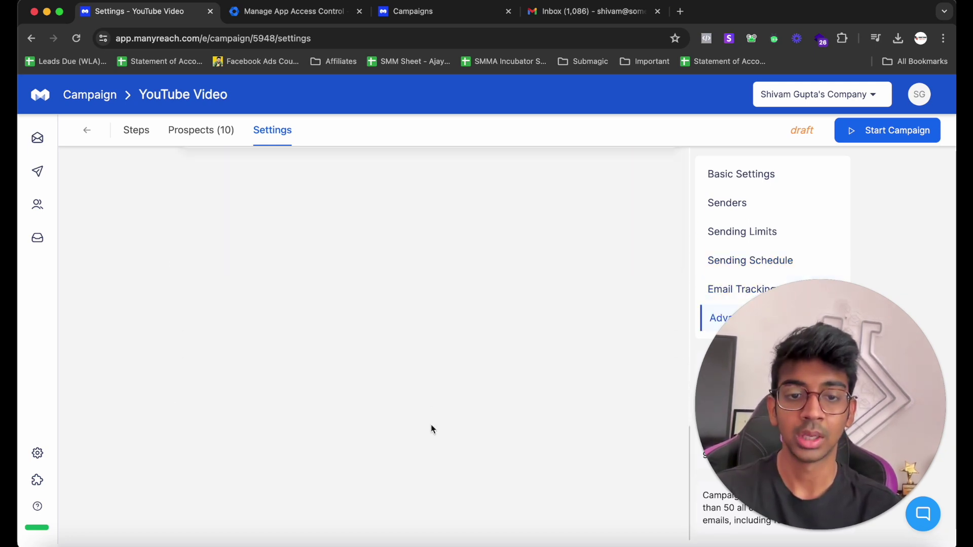
{"action": "scroll", "coordinate": [431, 426], "scroll_direction": "up", "scroll_amount": 15}
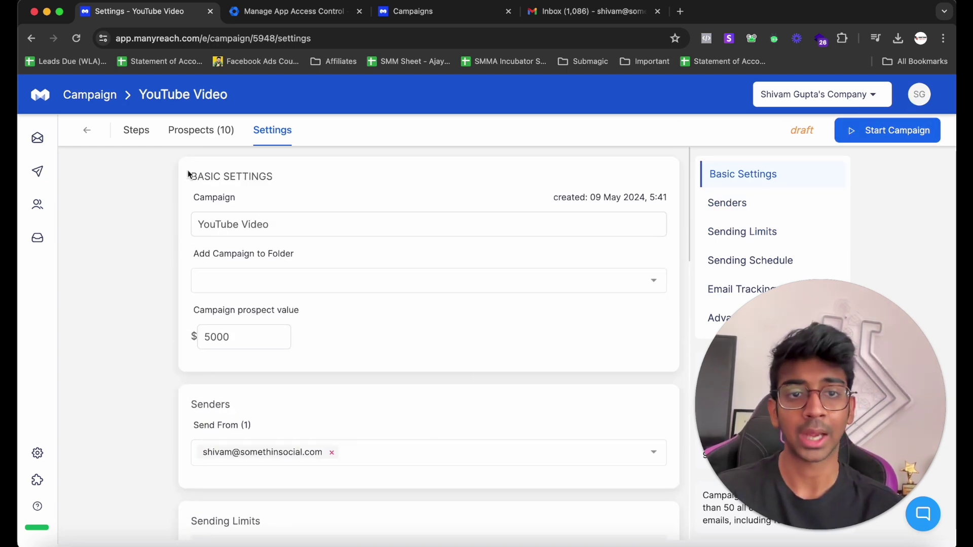
{"action": "left_click", "coordinate": [828, 96]}
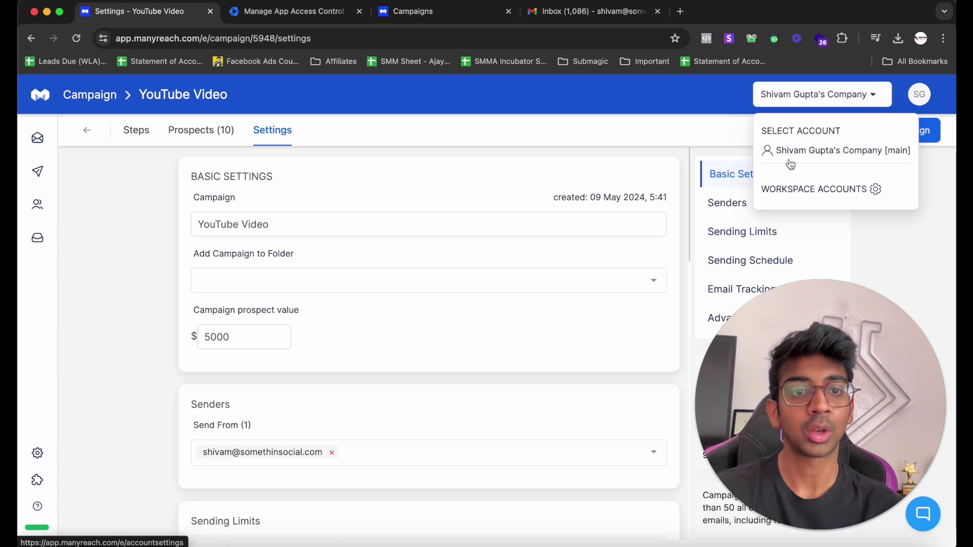
- Visit Workspace Accounts, cancel creating a new workspace, then open the empty Unibox
{"action": "left_click", "coordinate": [850, 192]}
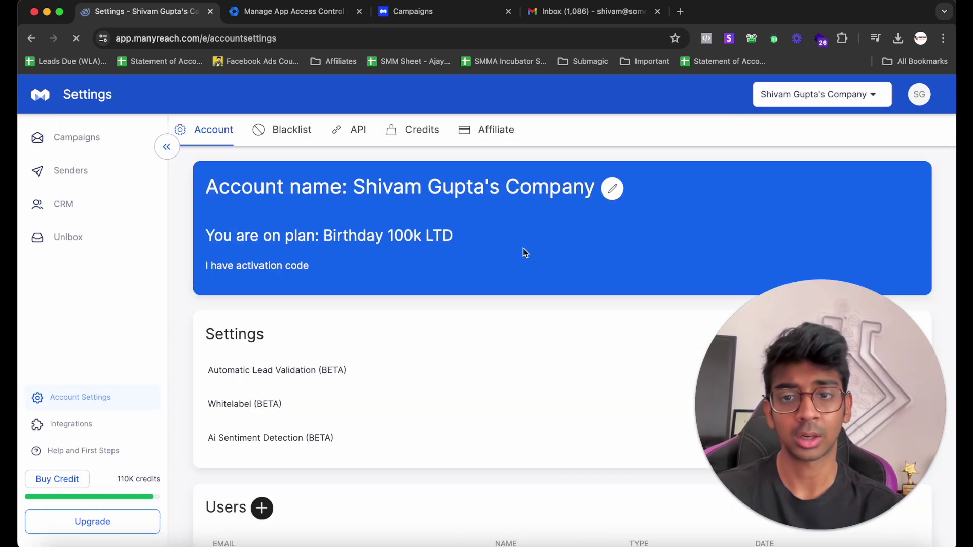
{"action": "scroll", "coordinate": [446, 286], "scroll_direction": "down", "scroll_amount": 1}
{"action": "scroll", "coordinate": [446, 287], "scroll_direction": "down", "scroll_amount": 3}
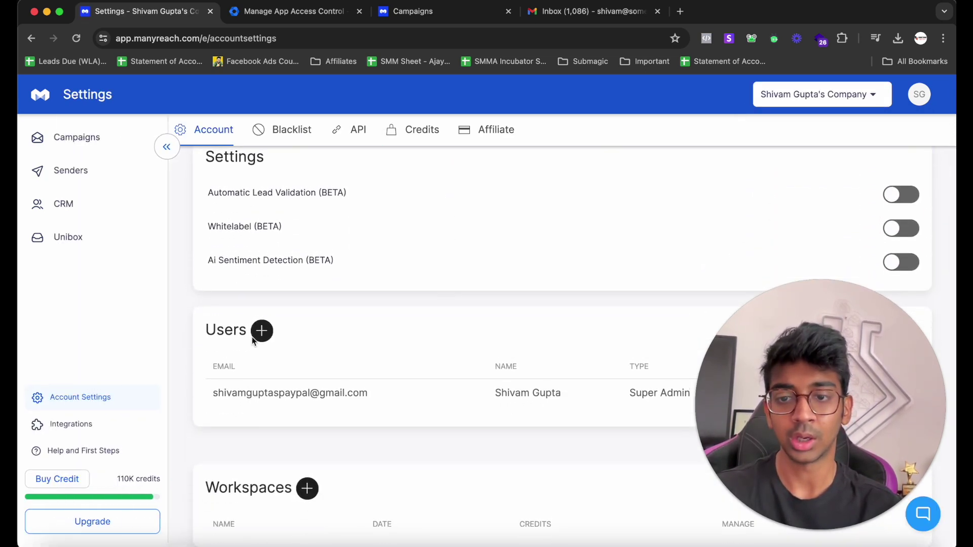
{"action": "left_click", "coordinate": [307, 489]}
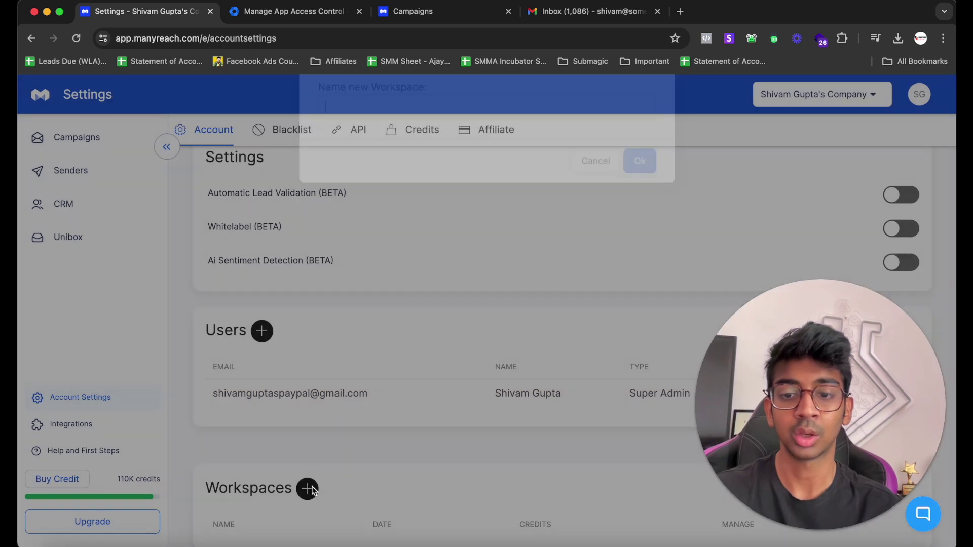
{"action": "left_click", "coordinate": [589, 202]}
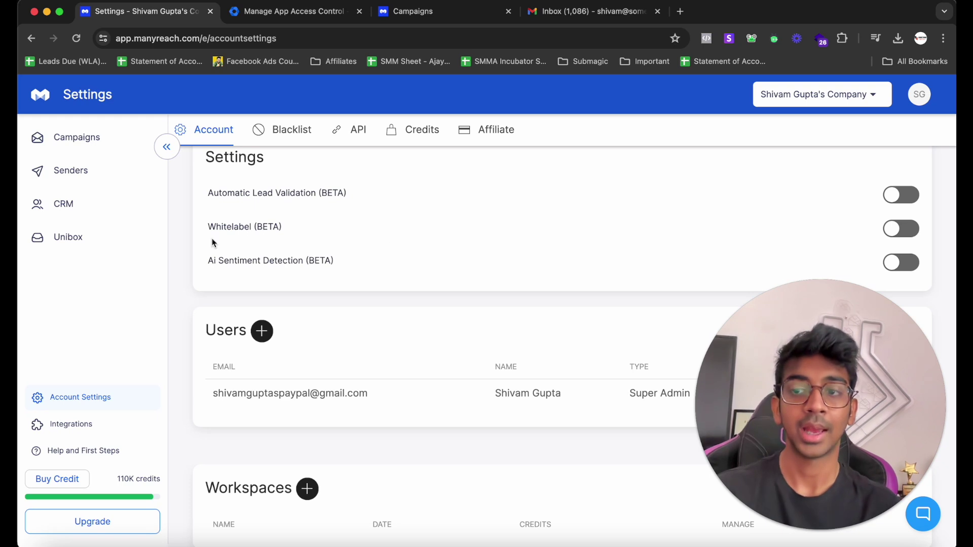
{"action": "left_click", "coordinate": [121, 245]}
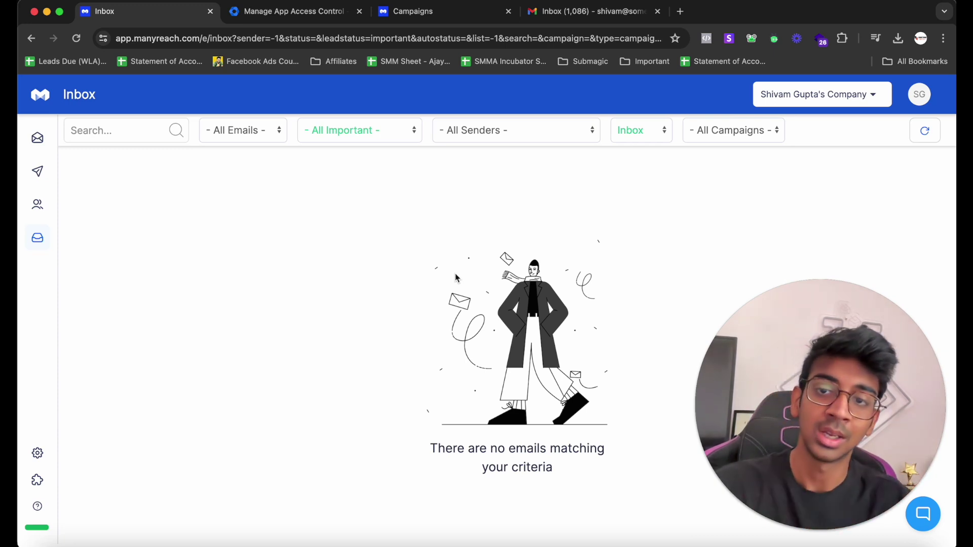
- Open CRM and scroll through the 10 imported prospects' emails, names and companies
{"action": "left_click", "coordinate": [35, 208]}
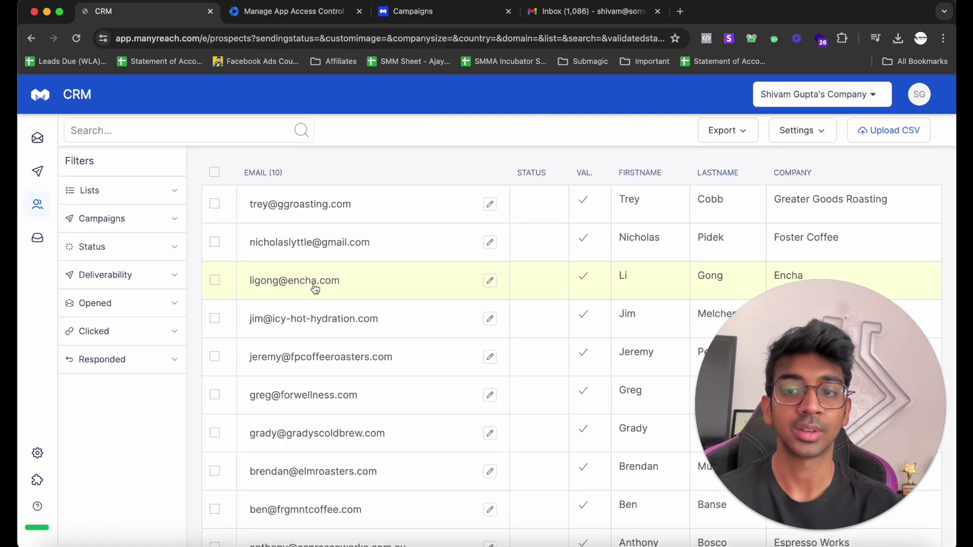
{"action": "scroll", "coordinate": [499, 310], "scroll_direction": "down", "scroll_amount": 2}
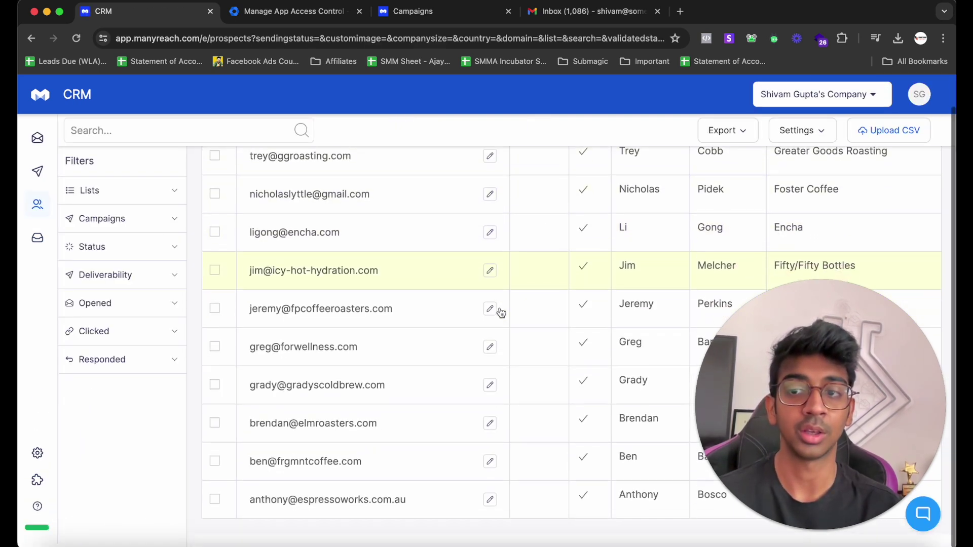
{"action": "scroll", "coordinate": [467, 235], "scroll_direction": "up", "scroll_amount": 2}
{"action": "scroll", "coordinate": [506, 283], "scroll_direction": "down", "scroll_amount": 2}
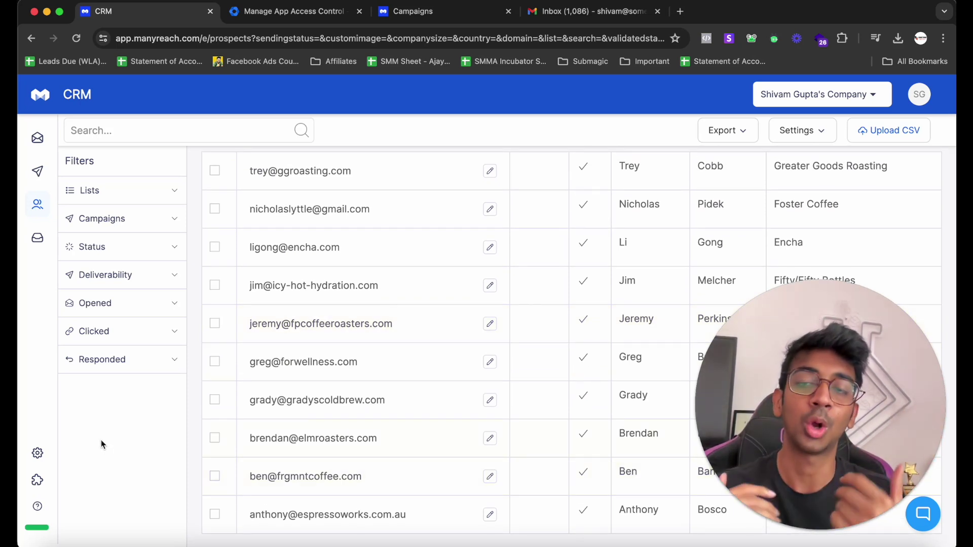
{"action": "mouse_move", "coordinate": [40, 451]}
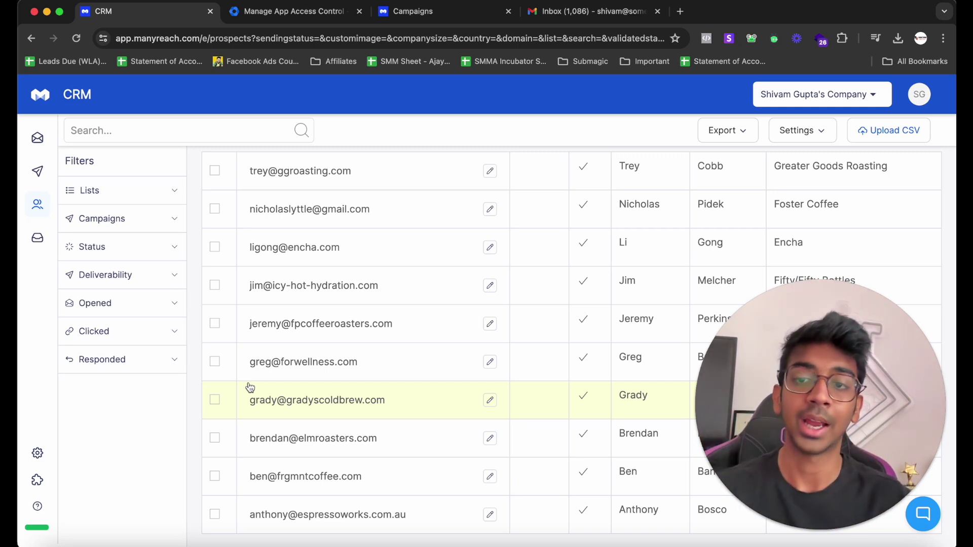
{"action": "scroll", "coordinate": [250, 387], "scroll_direction": "up", "scroll_amount": 2}
{"action": "mouse_move", "coordinate": [40, 375]}
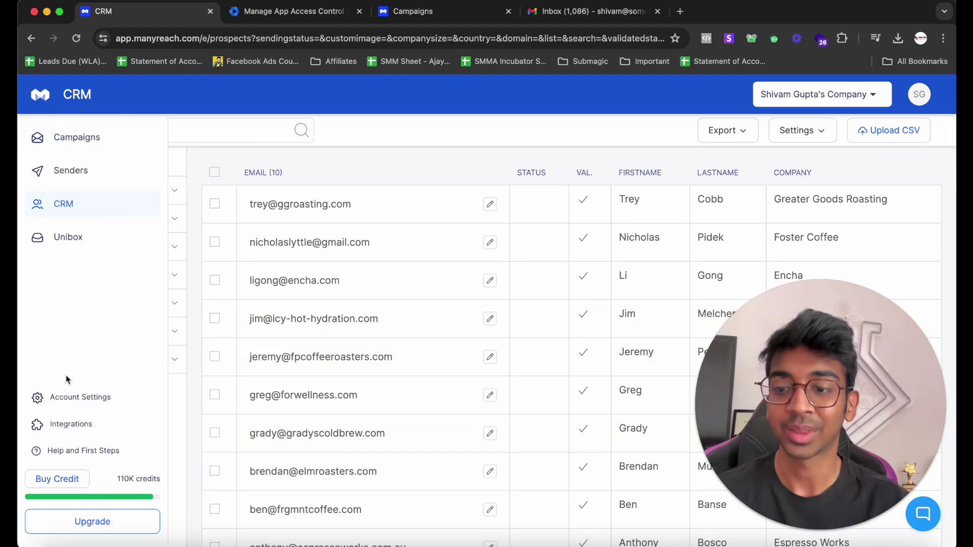
- Open Account Settings and highlight the Birthday 100k LTD plan name
{"action": "left_click", "coordinate": [80, 398]}
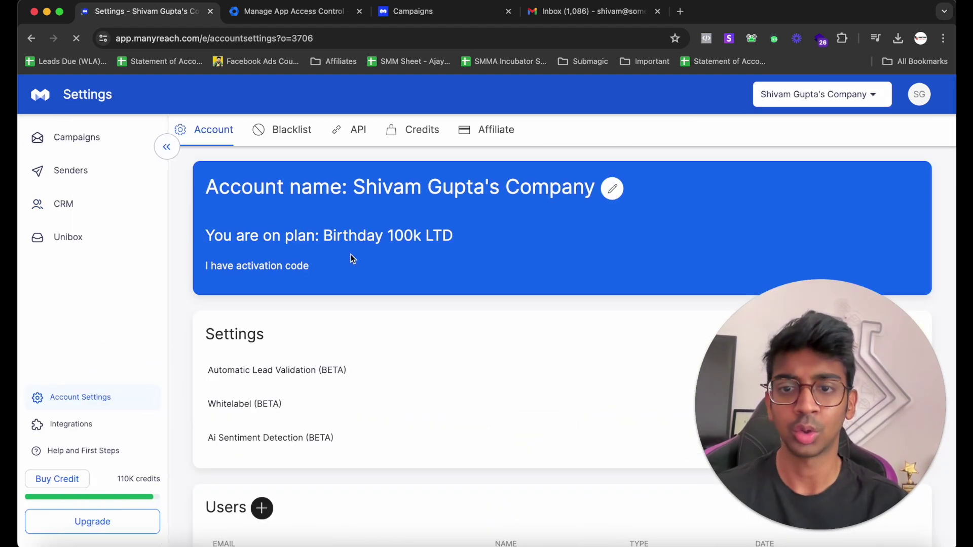
{"action": "left_click_drag", "start_coordinate": [323, 235], "coordinate": [490, 237]}
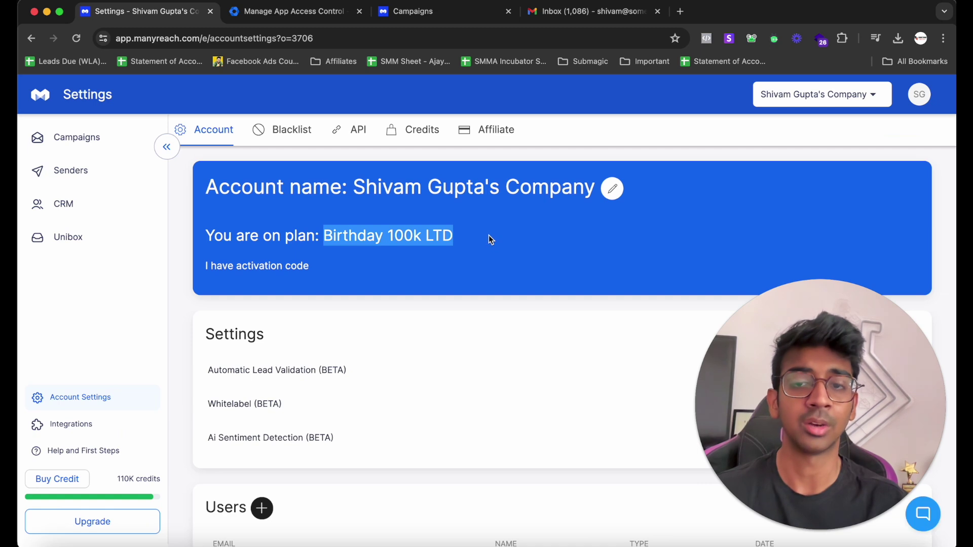
{"action": "left_click", "coordinate": [489, 238]}
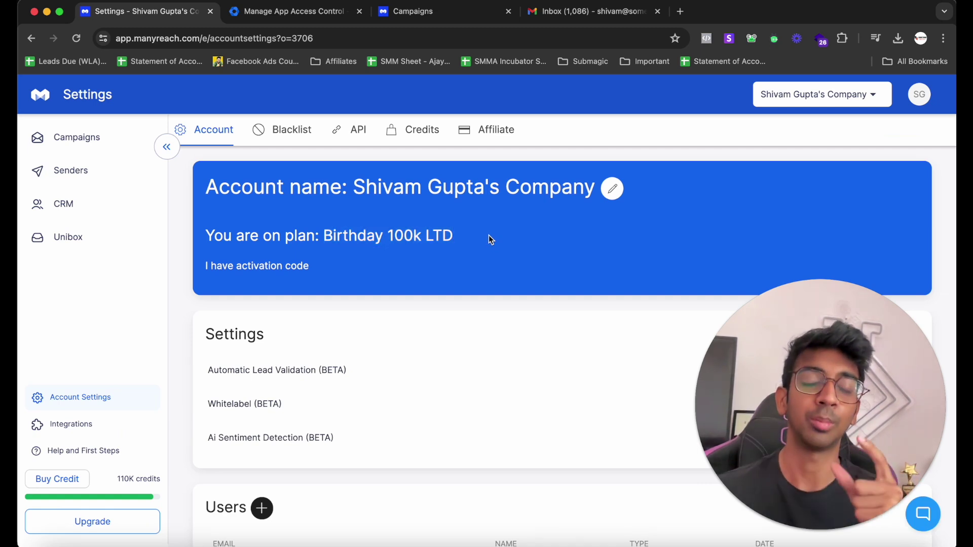